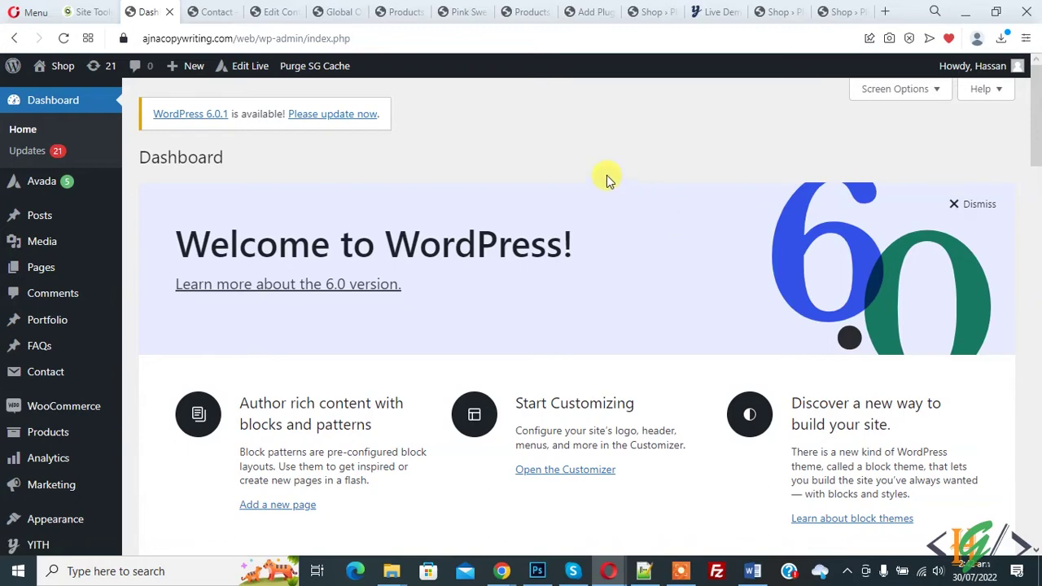
- Search the plugin directory for 'header and footer' and install the WPCode Insert Headers and Footers plugin
scroll(228, 181, down, 1)
scroll(216, 191, down, 2)
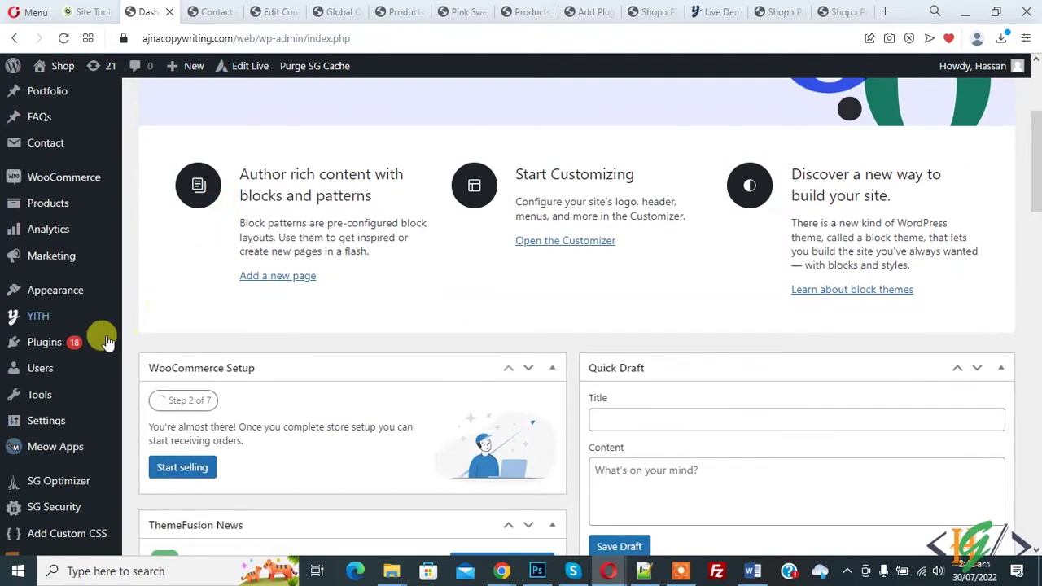
mouse_move(45, 342)
click(165, 370)
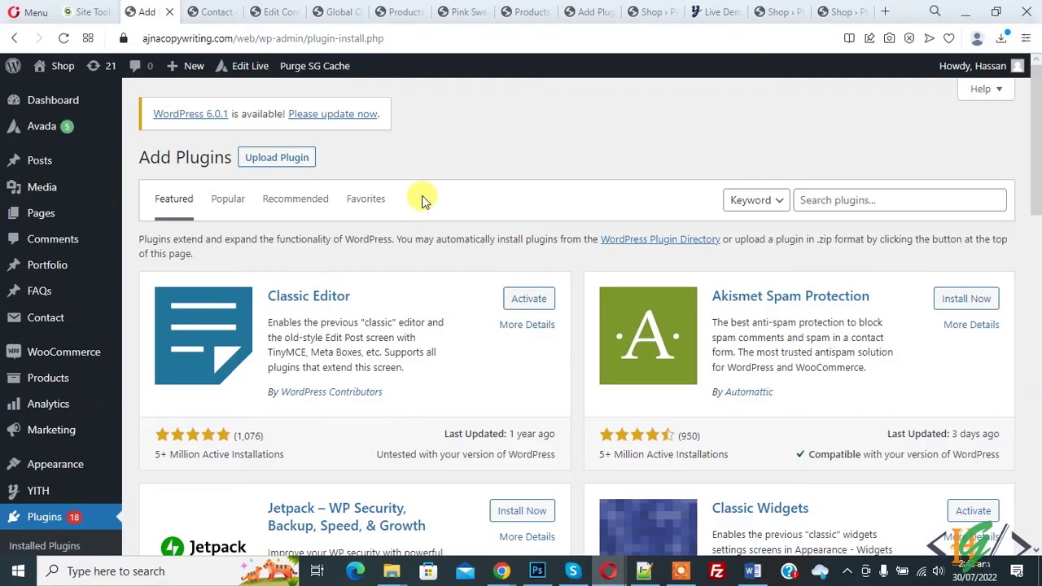
click(840, 192)
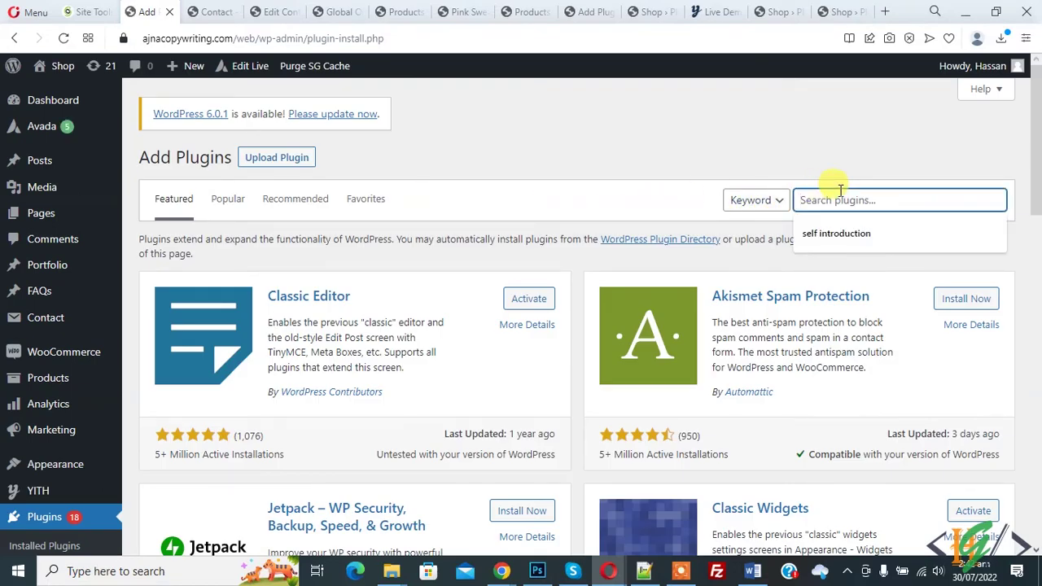
text(header and footer)
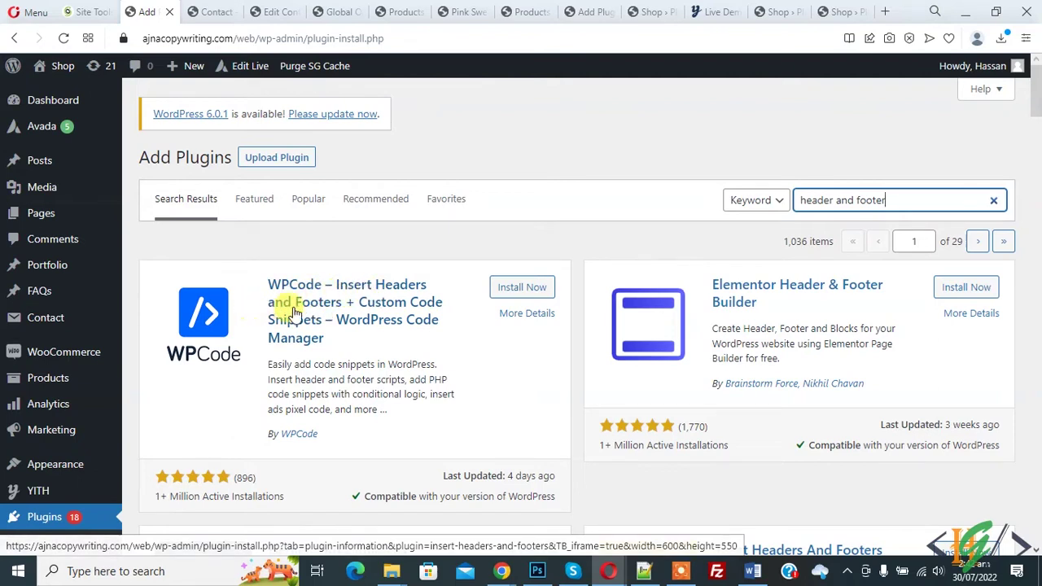
click(535, 291)
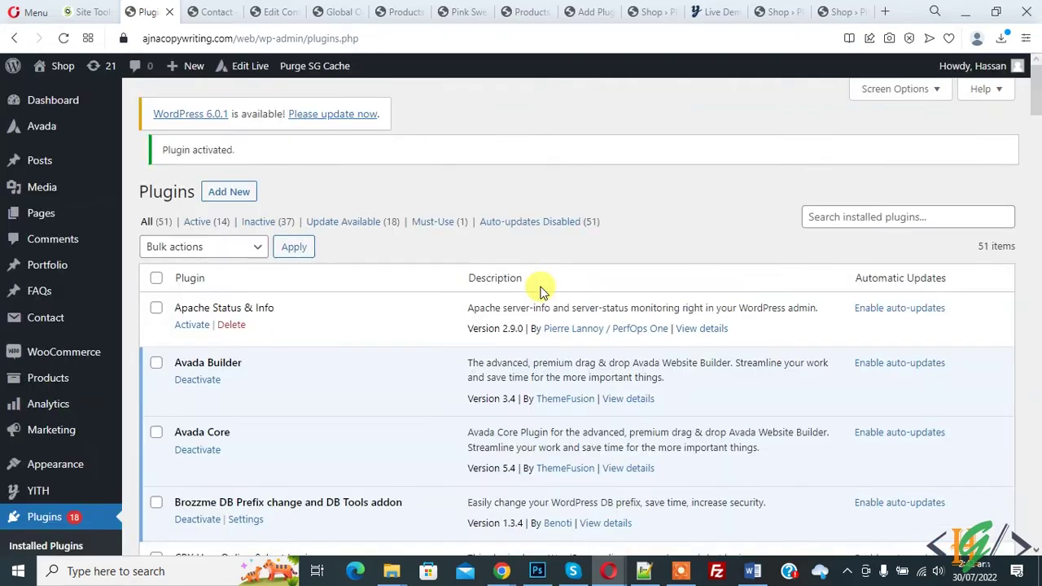
- Open WPCode's Header & Footer settings and scroll down to the Footer box
scroll(336, 236, down, 3)
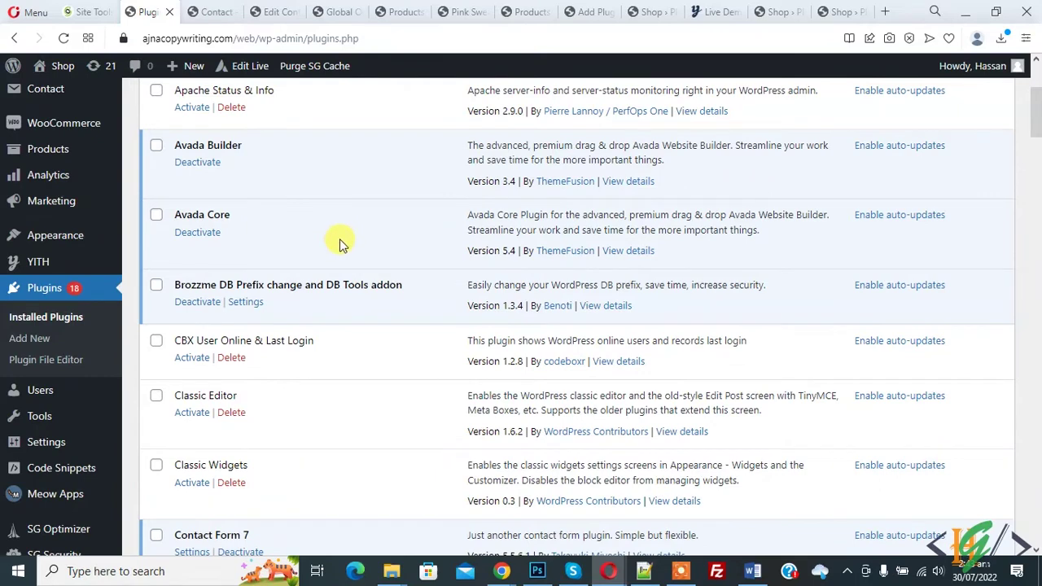
mouse_move(54, 468)
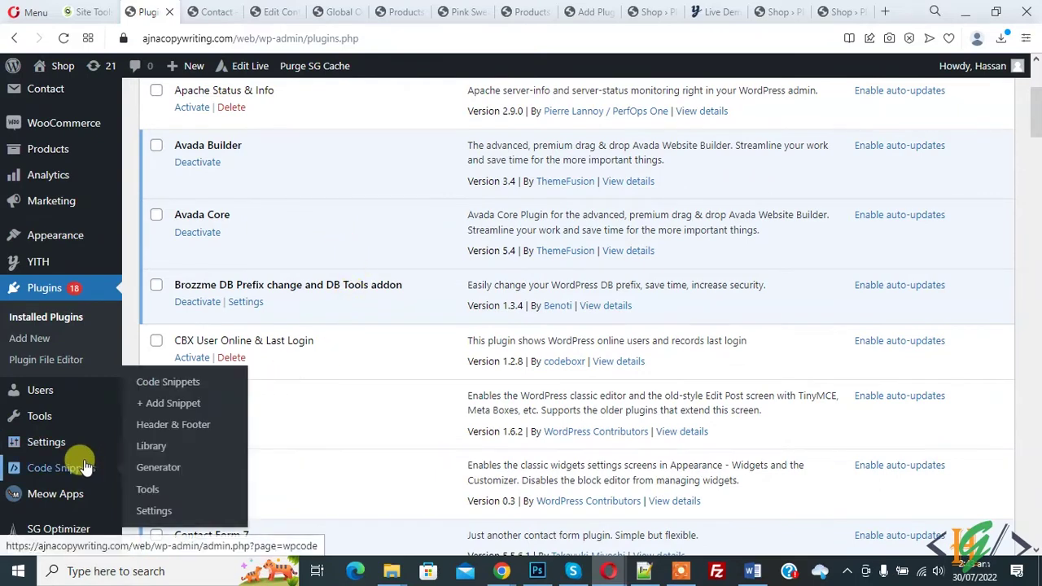
click(170, 428)
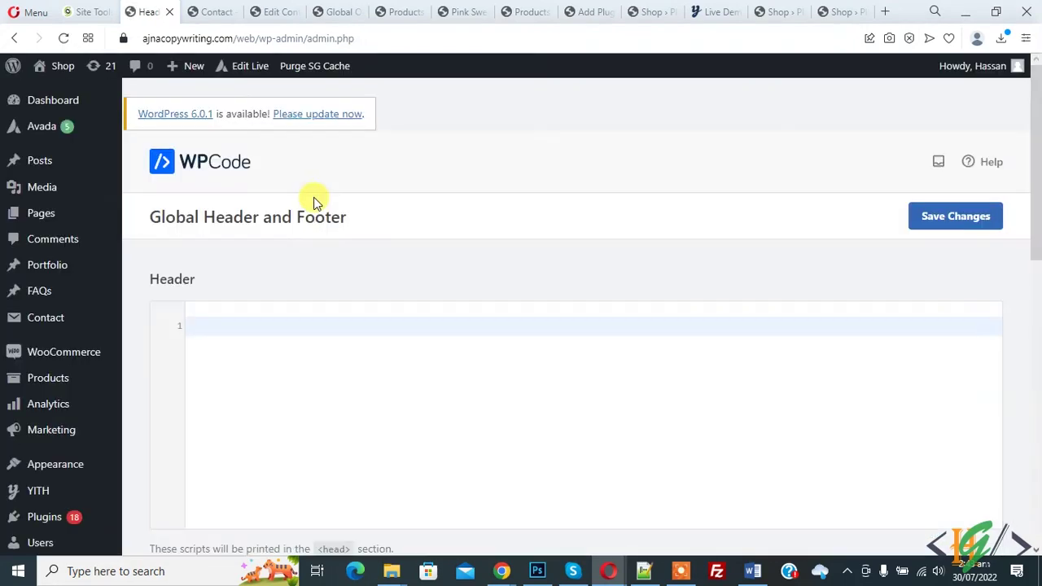
scroll(314, 196, down, 3)
scroll(314, 195, down, 4)
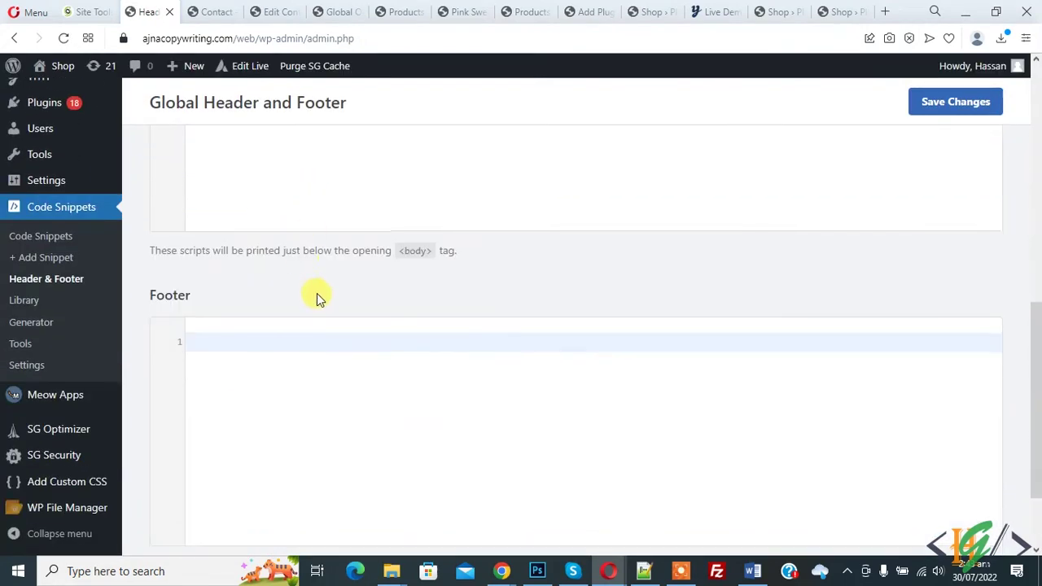
scroll(317, 293, down, 1)
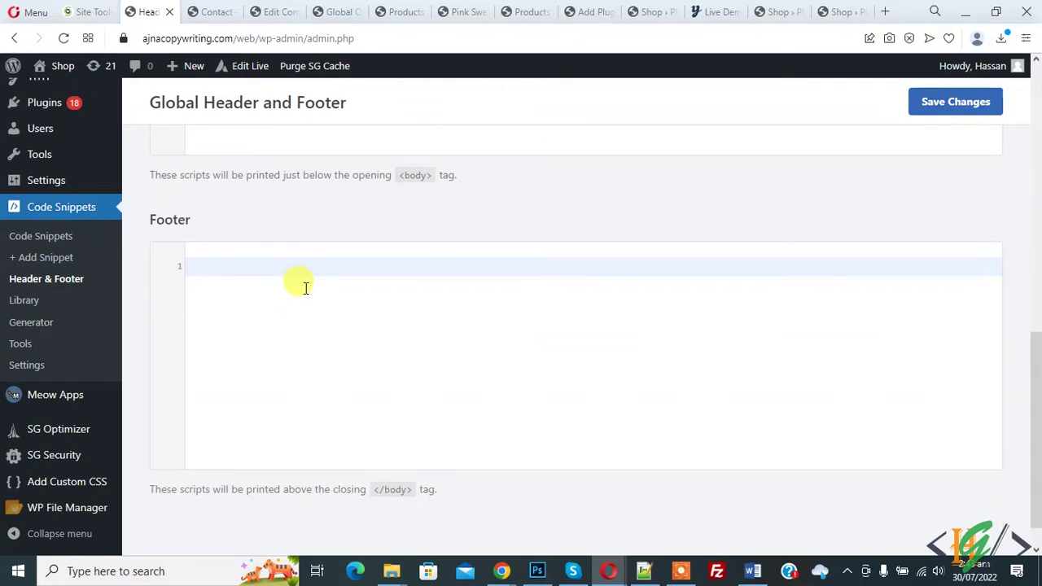
- Glance at the live Contact page, then come back to the header and footer settings
click(221, 10)
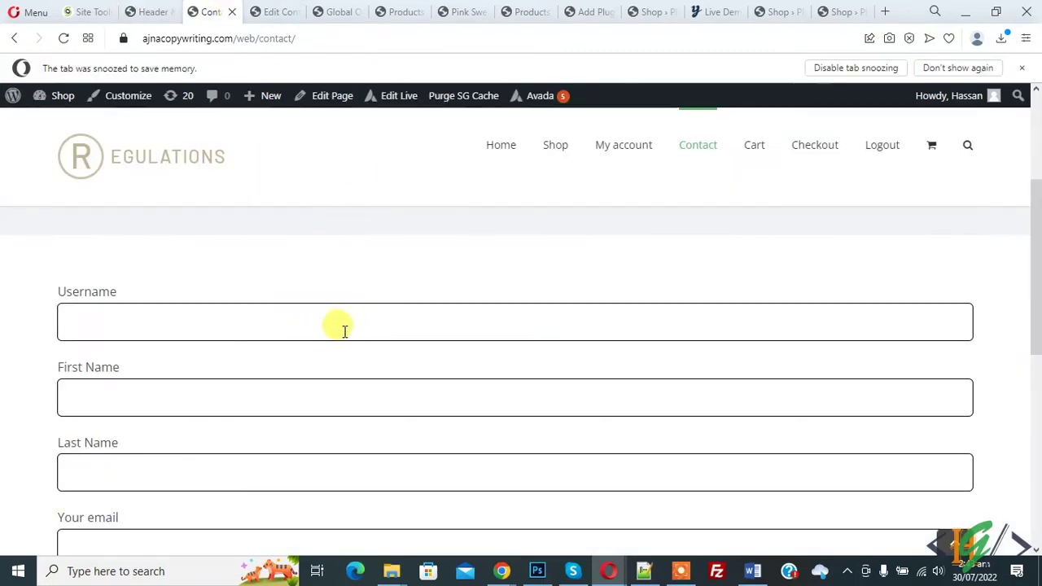
click(145, 10)
scroll(340, 321, up, 2)
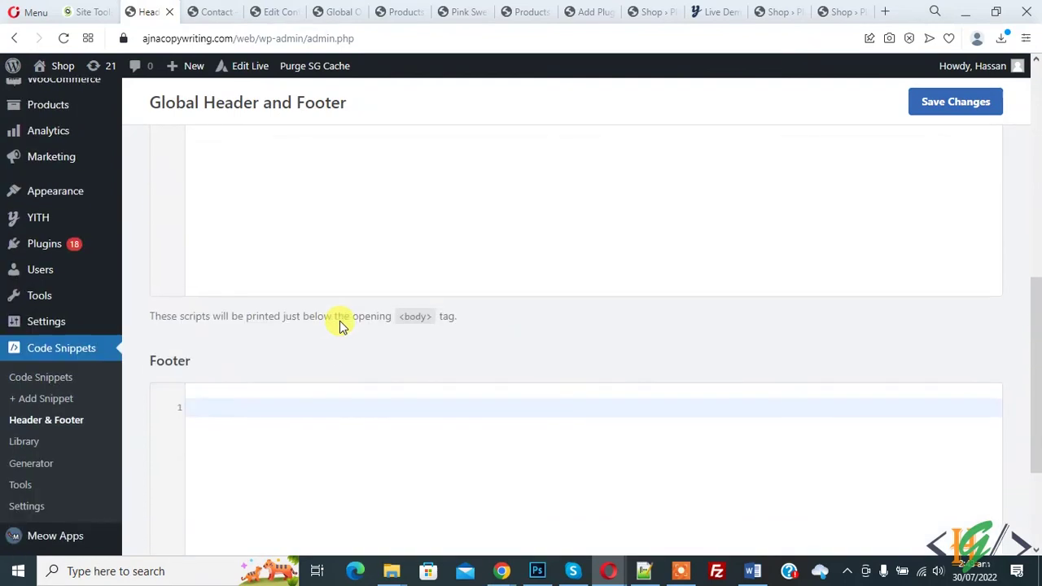
scroll(339, 320, up, 2)
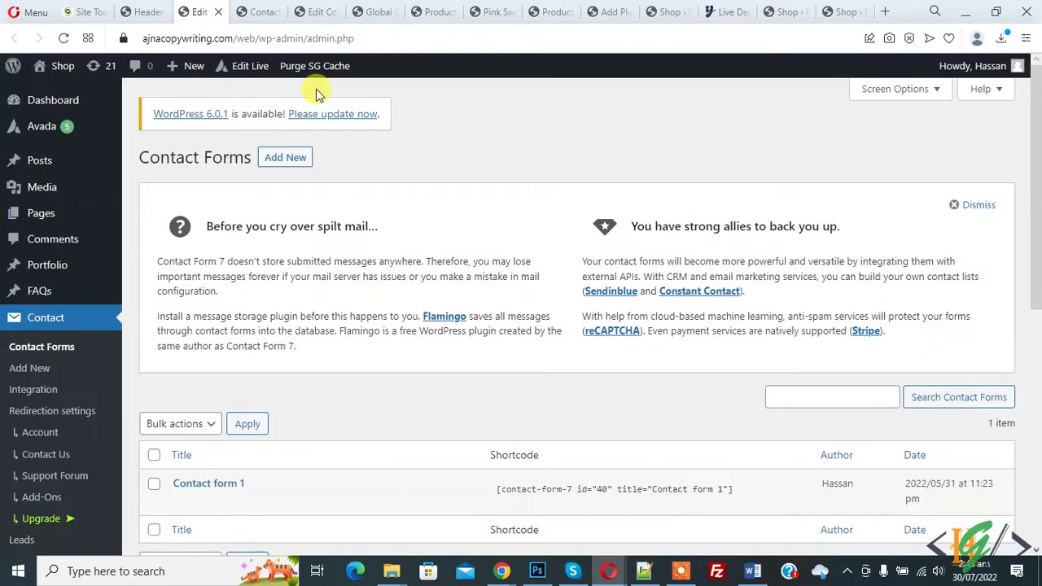
- Edit Contact form 1 and insert empty lines above its username, name and email fields
scroll(375, 179, down, 2)
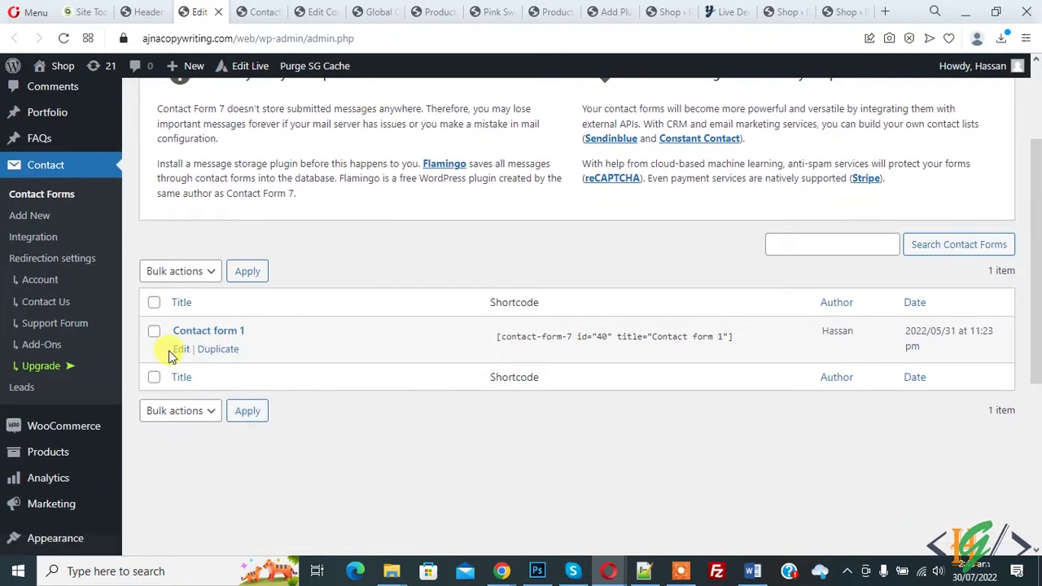
click(180, 350)
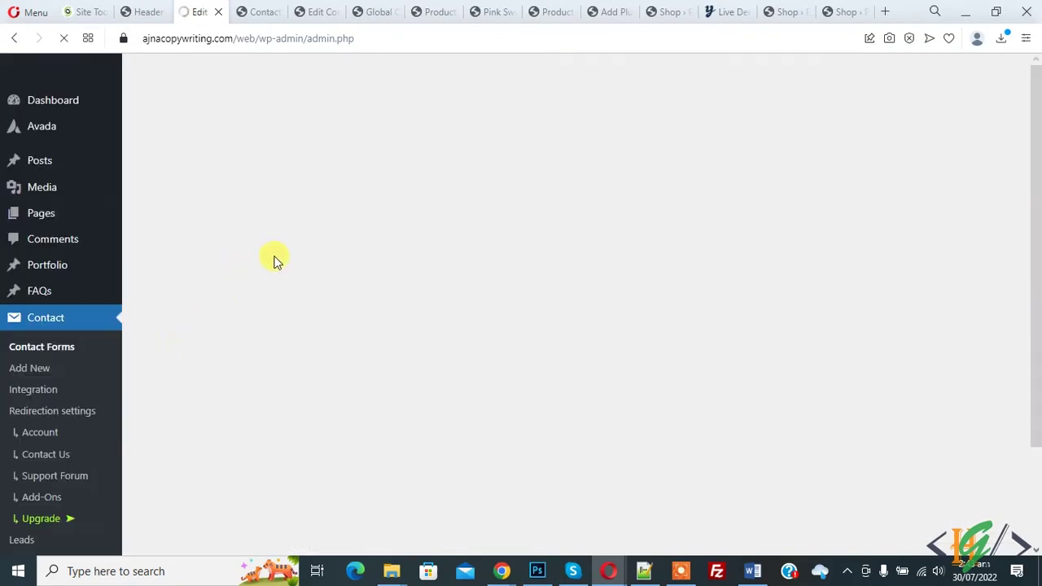
scroll(187, 331, down, 2)
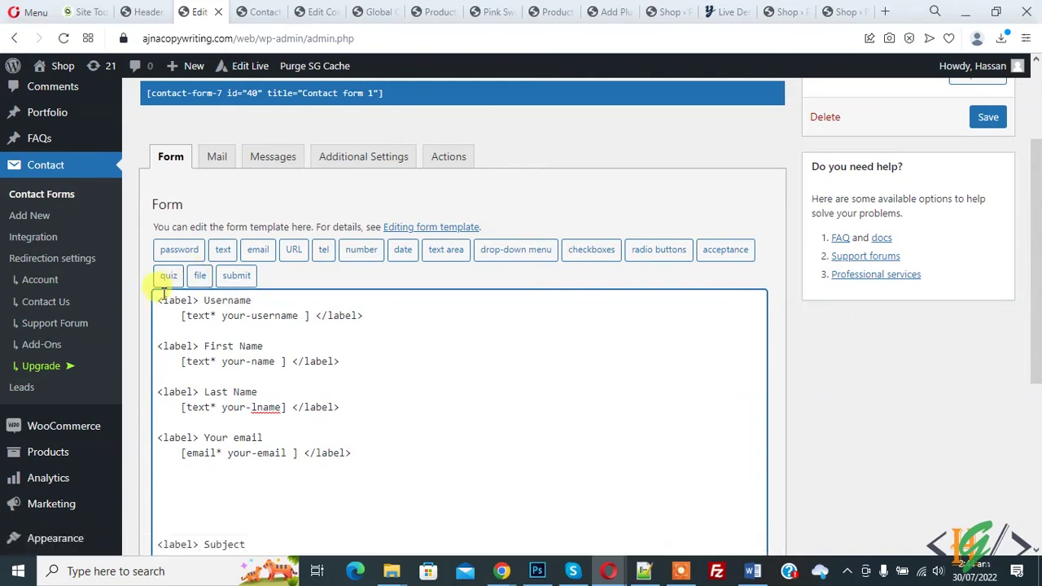
key(Return)
key(Return)
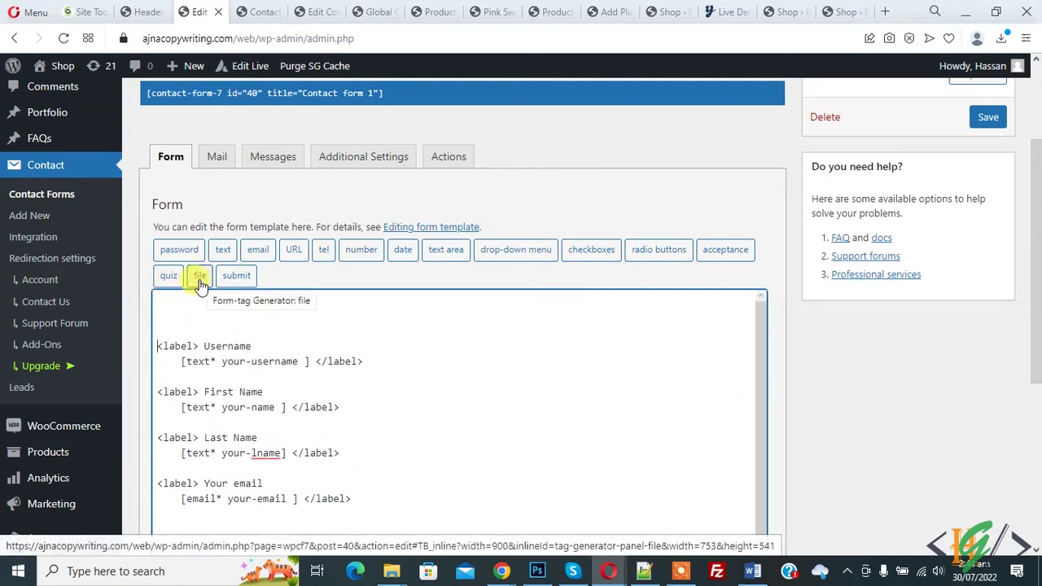
- In the file Form-tag Generator, set a 200000-byte size limit and png and jpeg file types
click(199, 276)
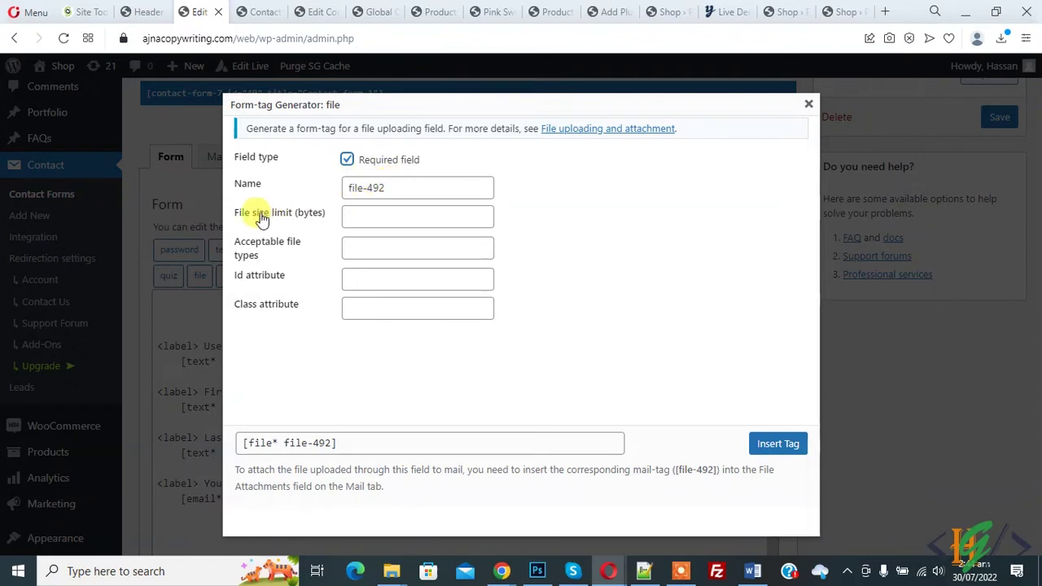
click(369, 215)
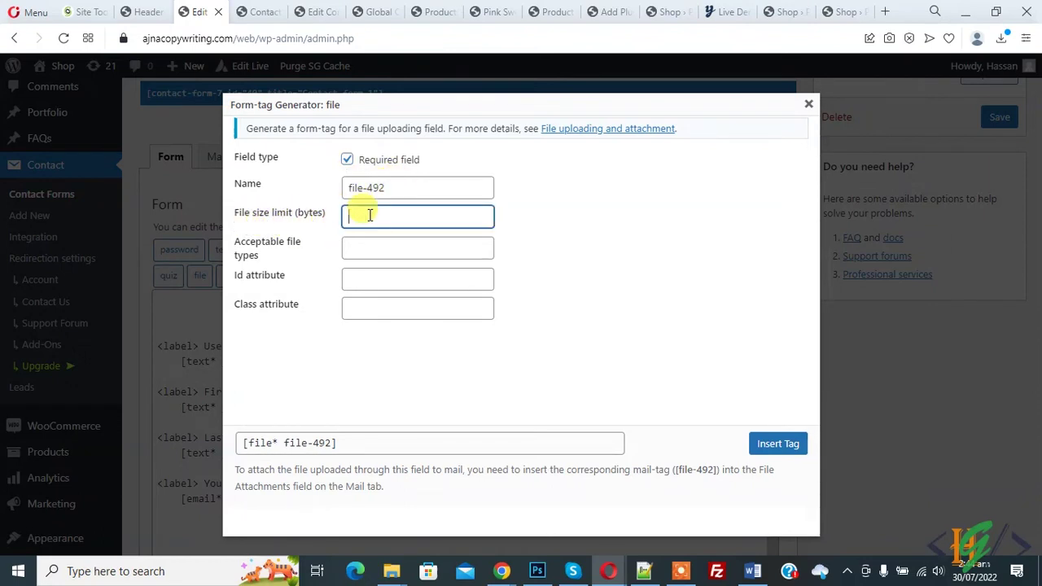
text(200000)
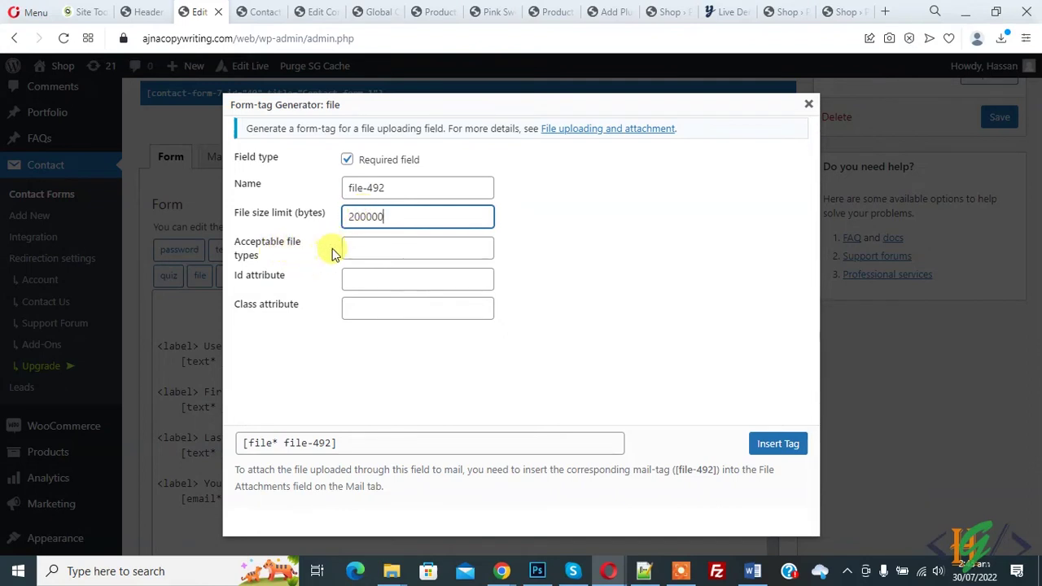
click(367, 248)
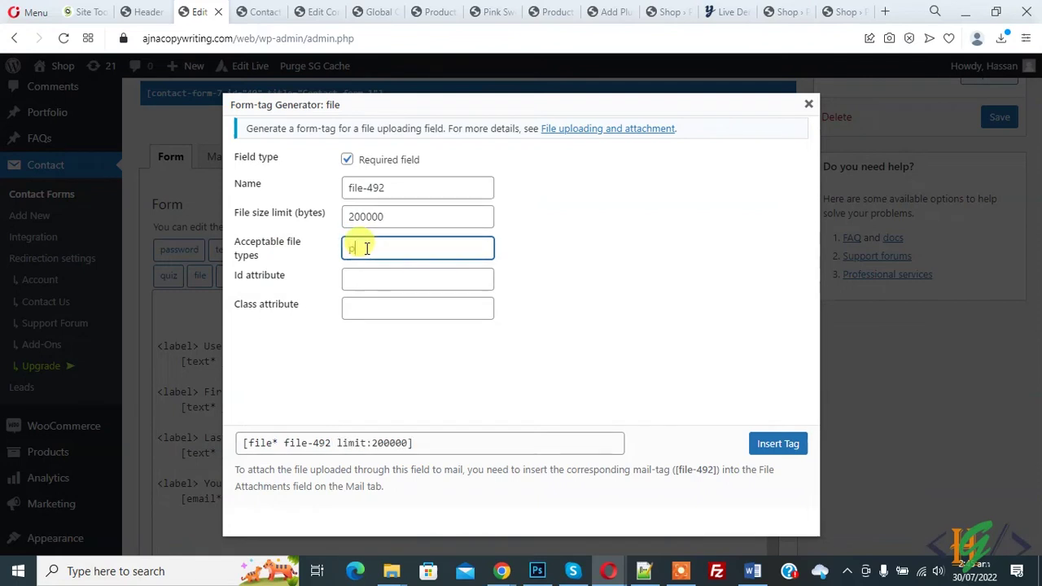
text(ng|jpeg)
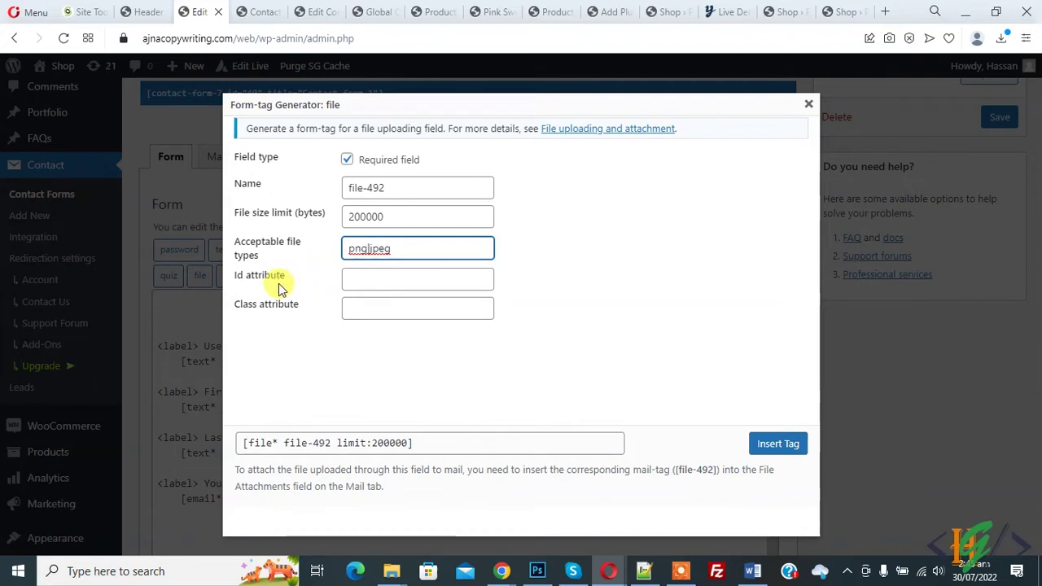
click(566, 277)
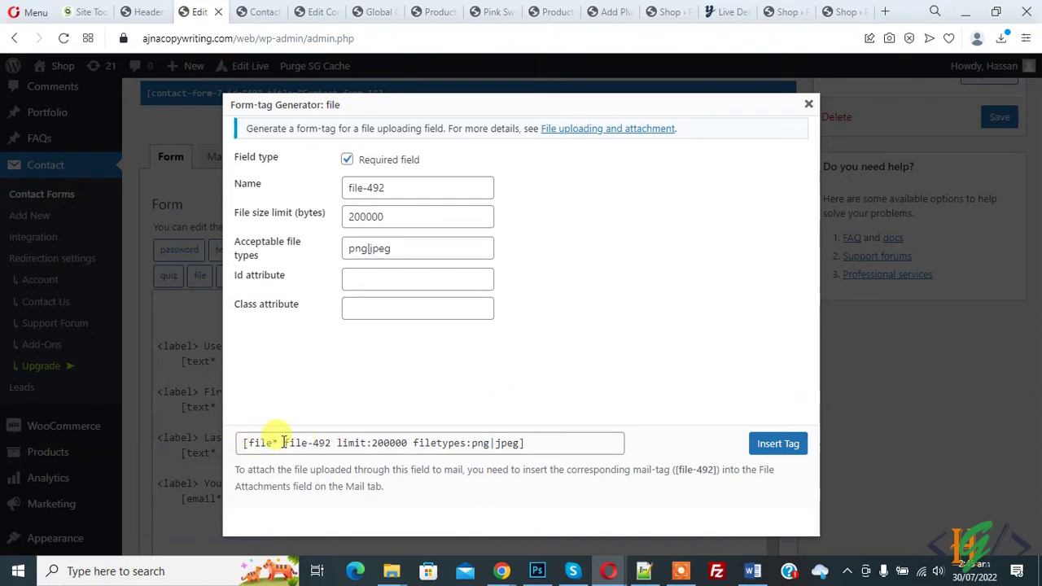
- Add jpg to the accepted types, copy the generated file tag, and position it at the template's start
drag(281, 444, 338, 444)
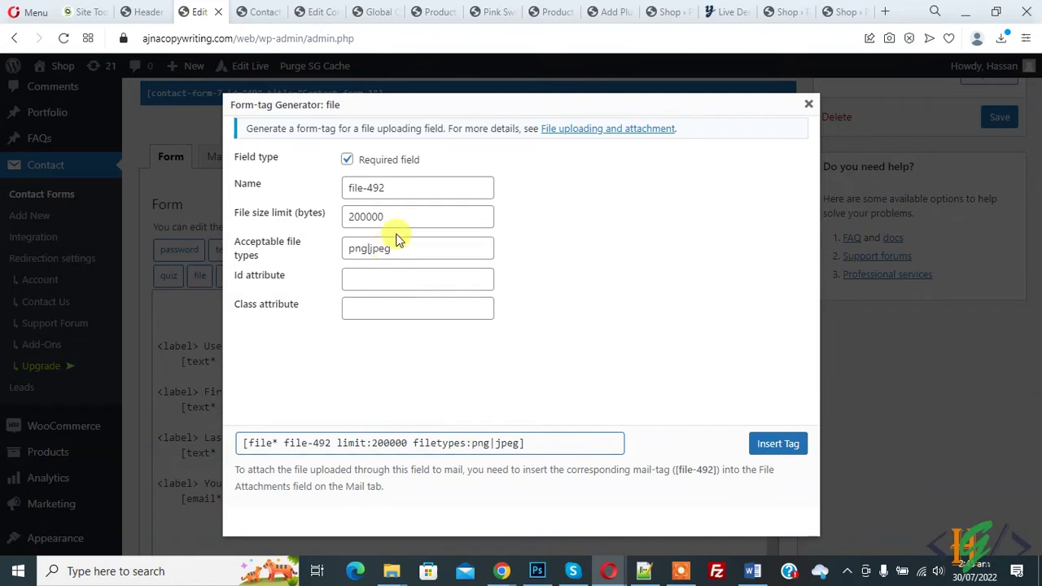
click(424, 249)
text(|jpg)
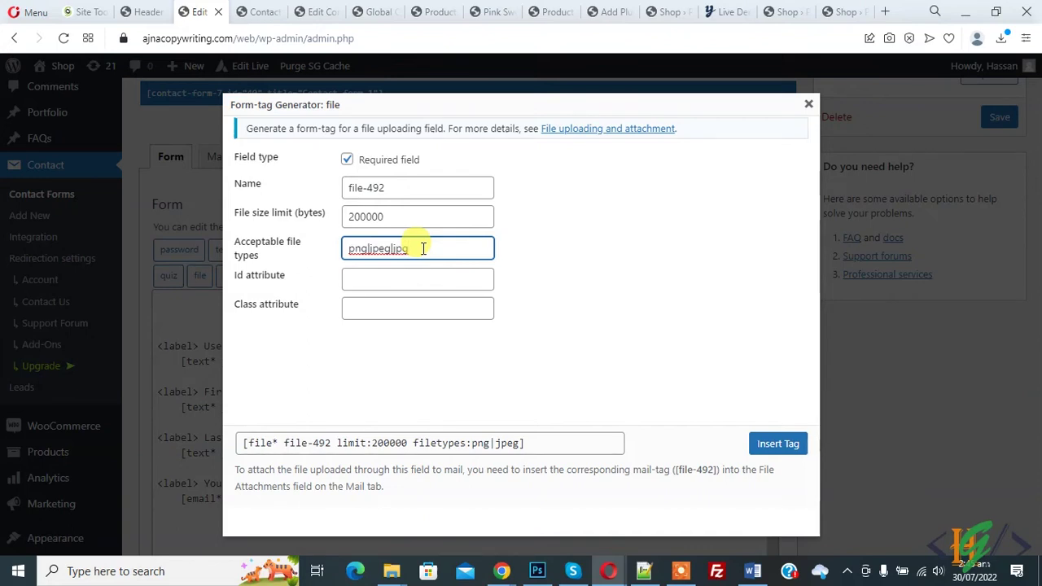
click(527, 446)
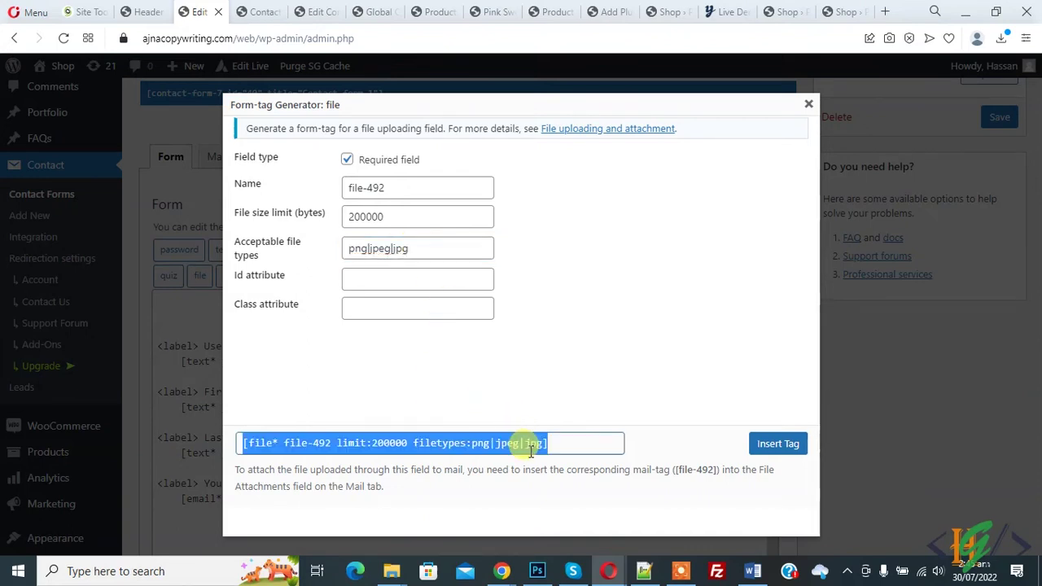
click(808, 104)
click(203, 297)
- Paste the file tag, label it 'Upload Image' on the line above, and save the form
text([file* file-492 limit:200000 filetypes:png|jpeg|jpg])
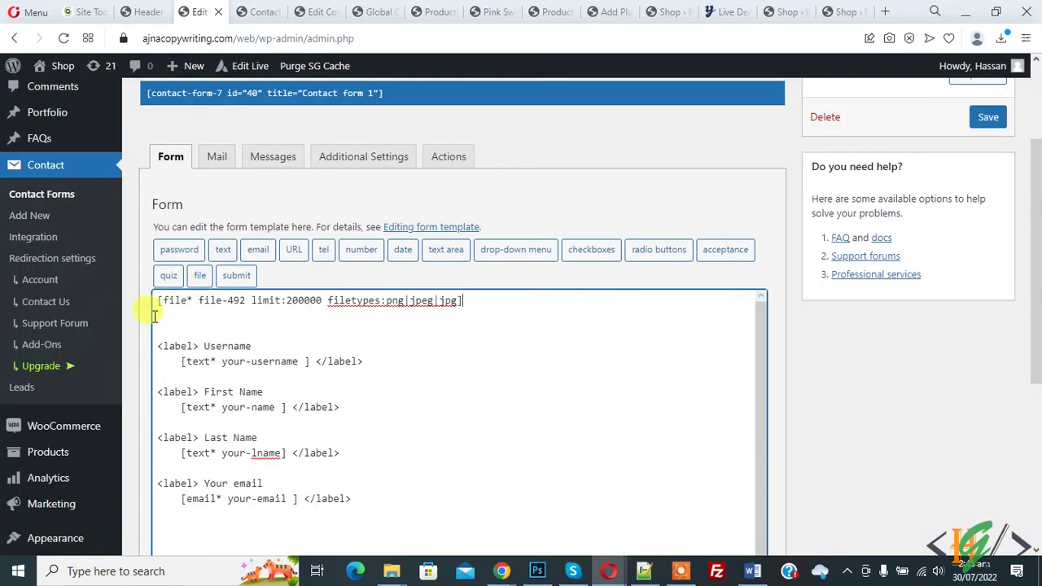
click(156, 301)
key(Return)
key(Return)
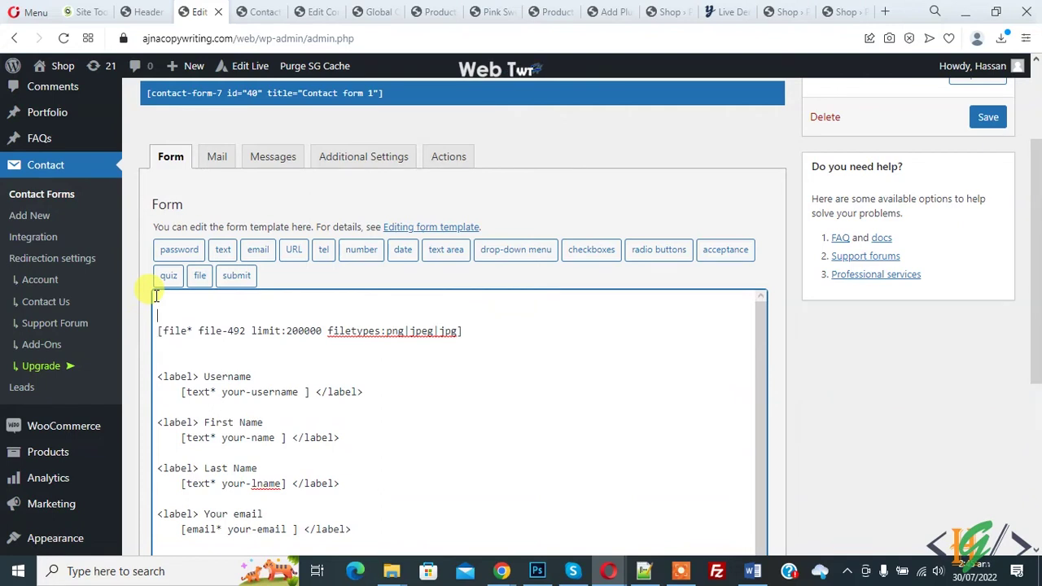
text(Upload)
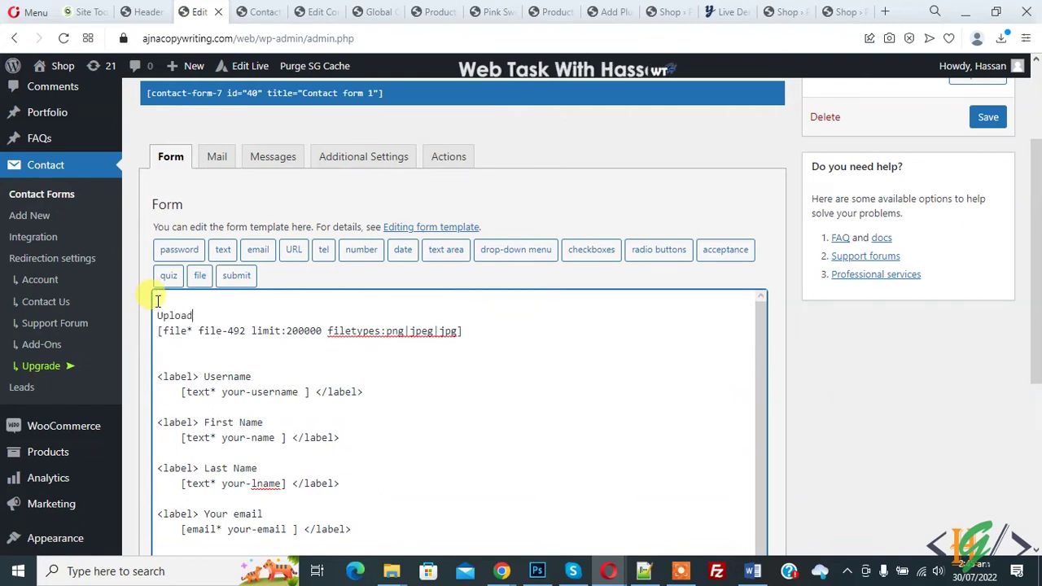
text( Image)
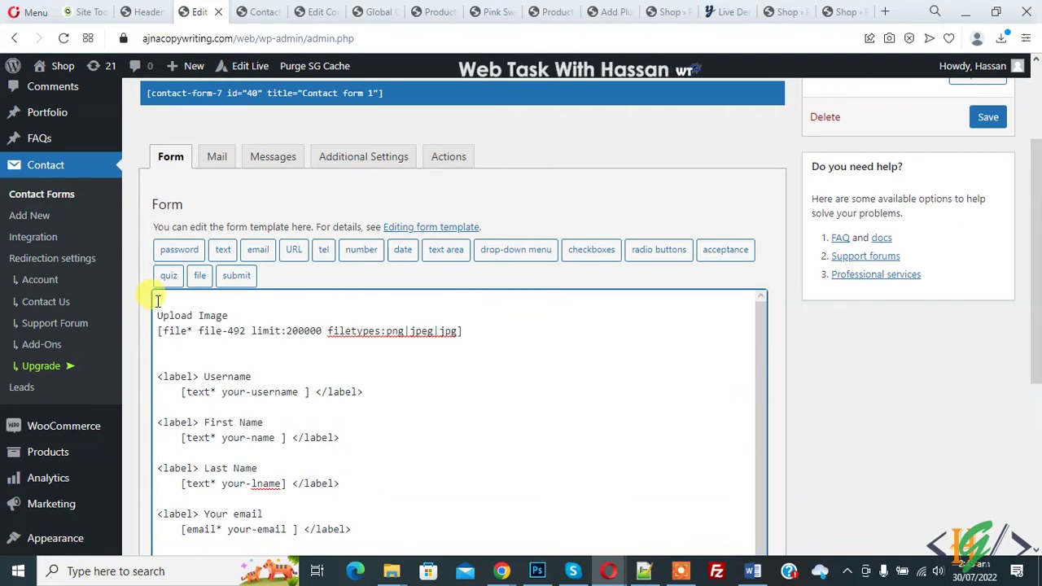
click(1000, 119)
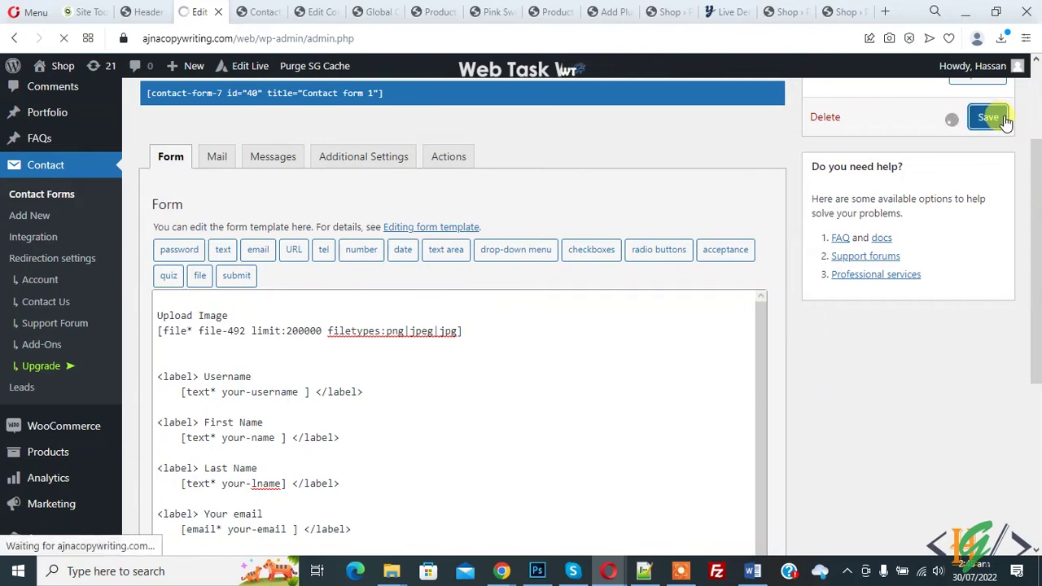
- Check the Contact page for the new Upload Image chooser, then go back to the form editor
scroll(423, 293, down, 2)
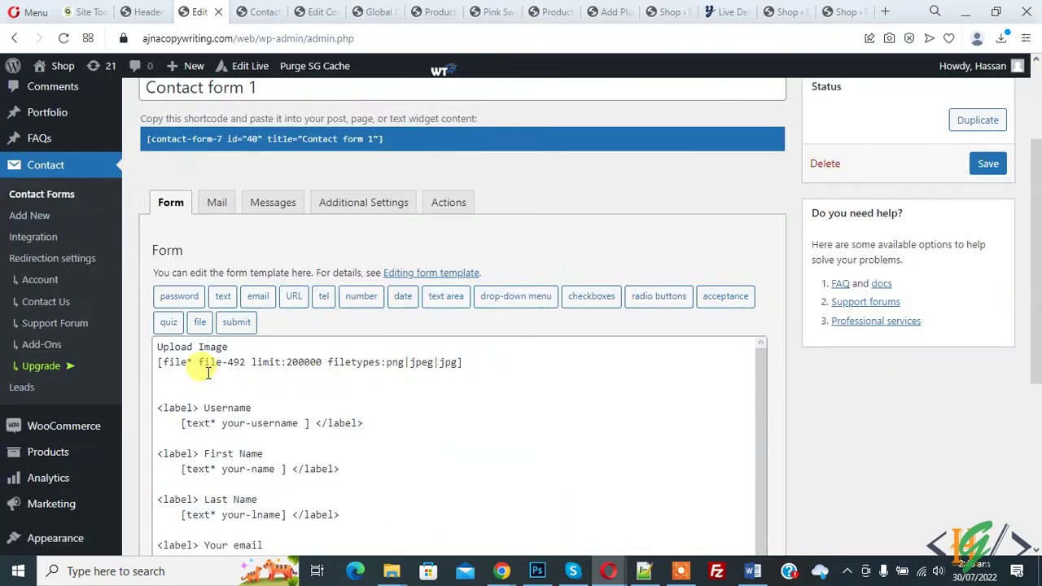
click(155, 346)
key(ctrl+Tab)
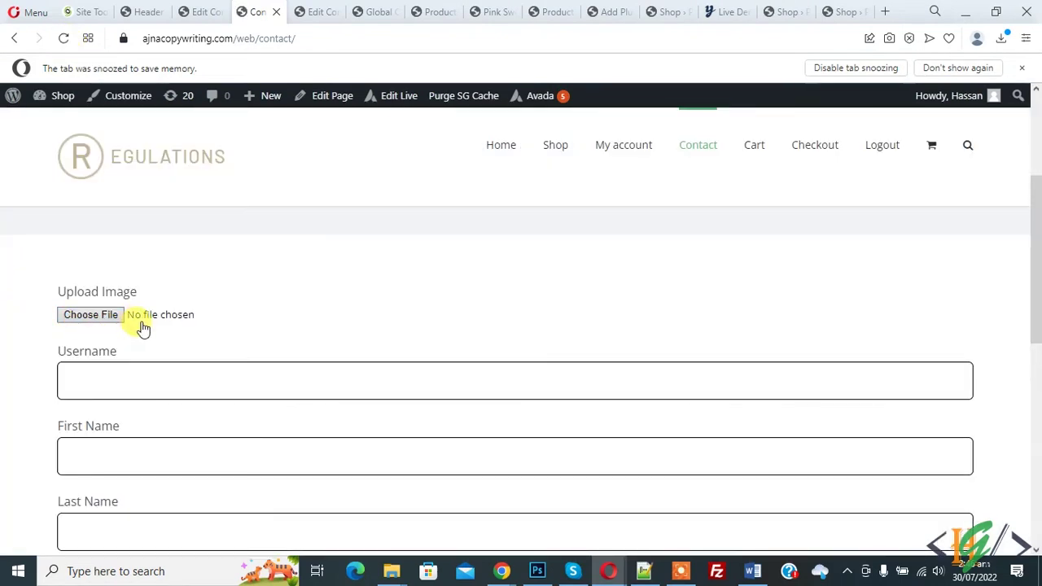
click(209, 8)
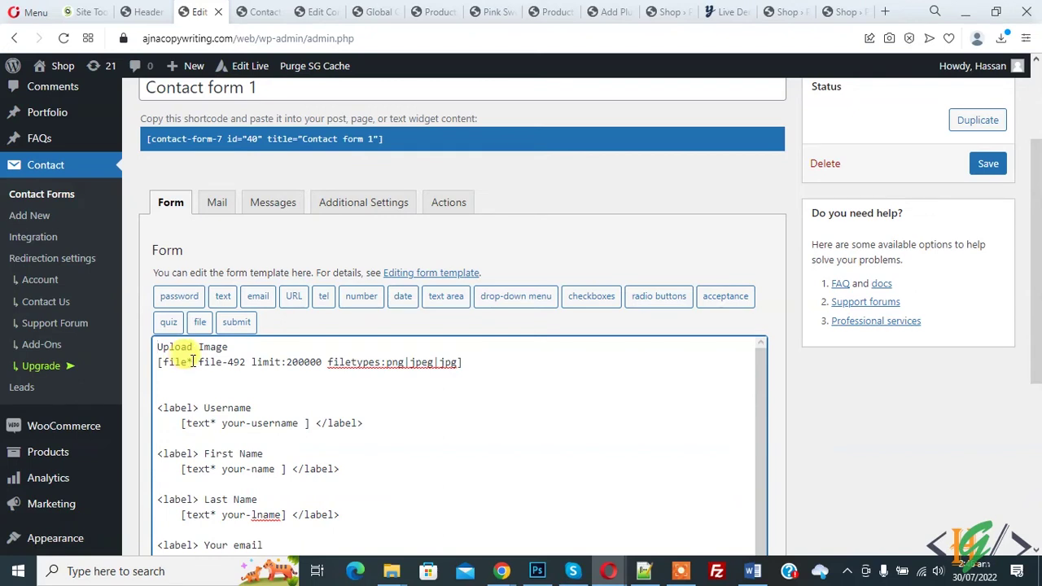
- Add <div id='divid'></div> as the template's first line and save Contact form 1
key(Return)
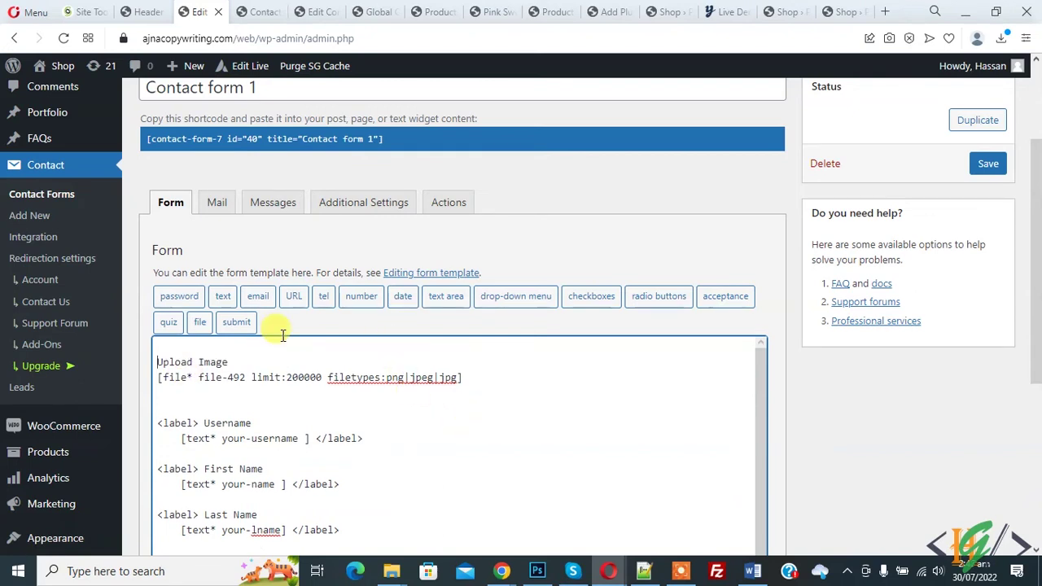
key(Up)
text(<div id='divid'></div>)
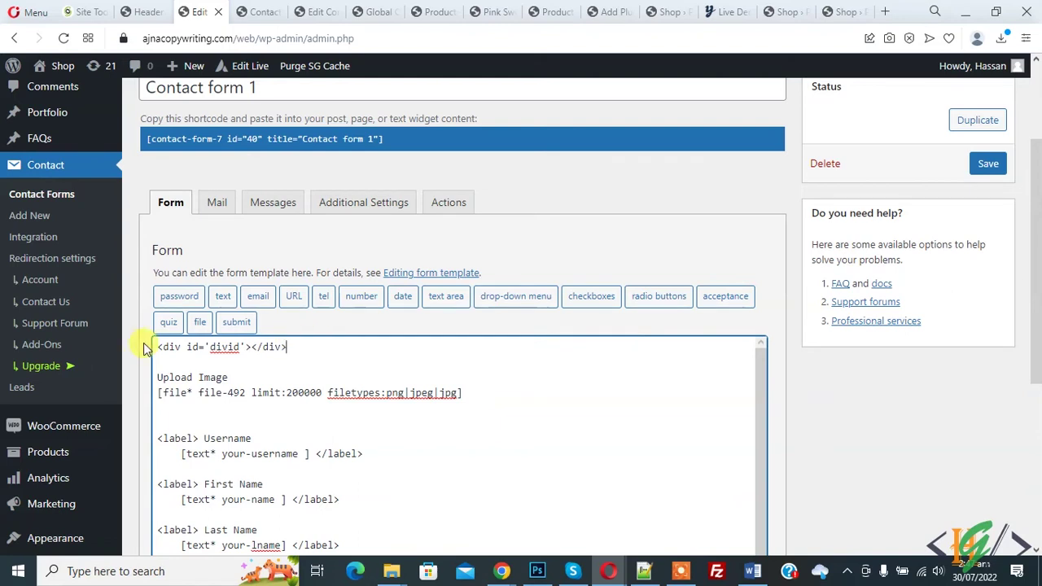
drag(154, 347, 240, 347)
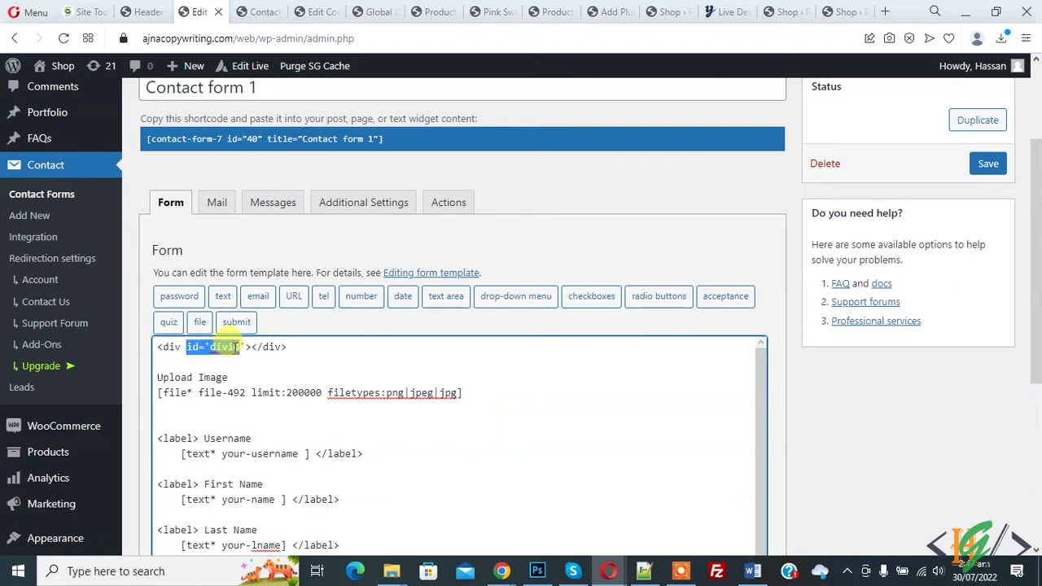
click(235, 347)
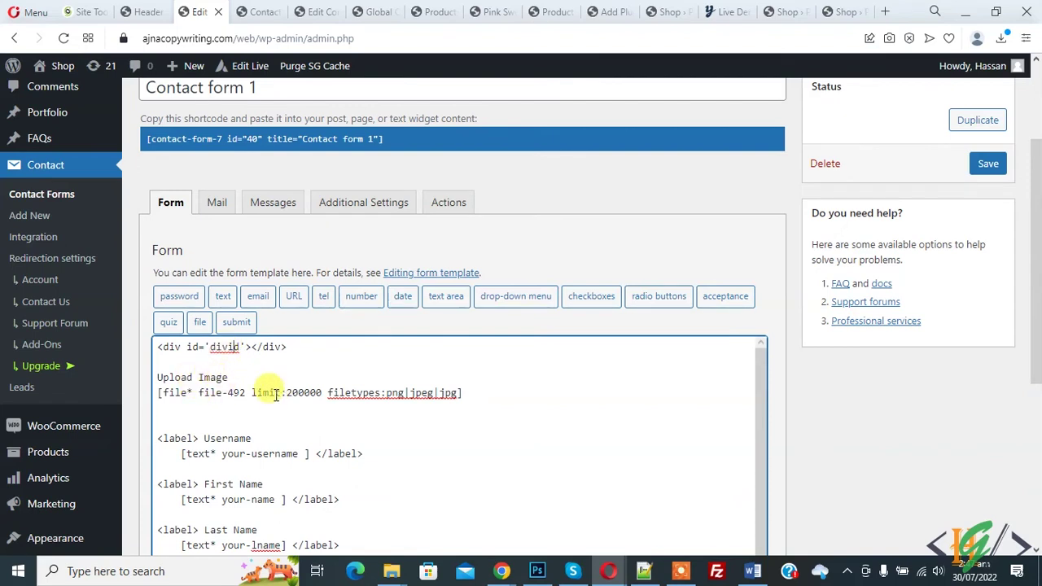
click(246, 347)
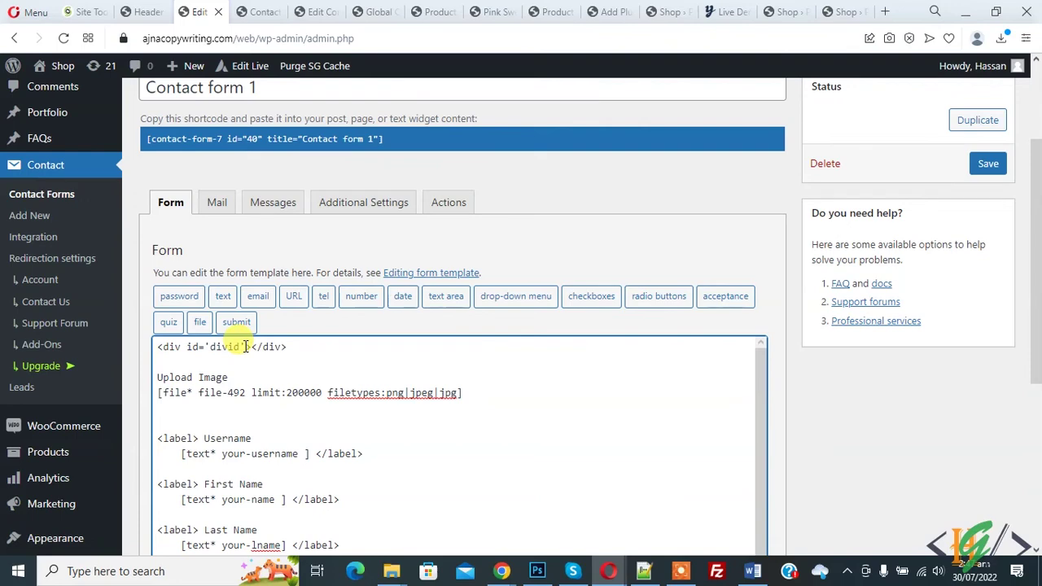
click(992, 165)
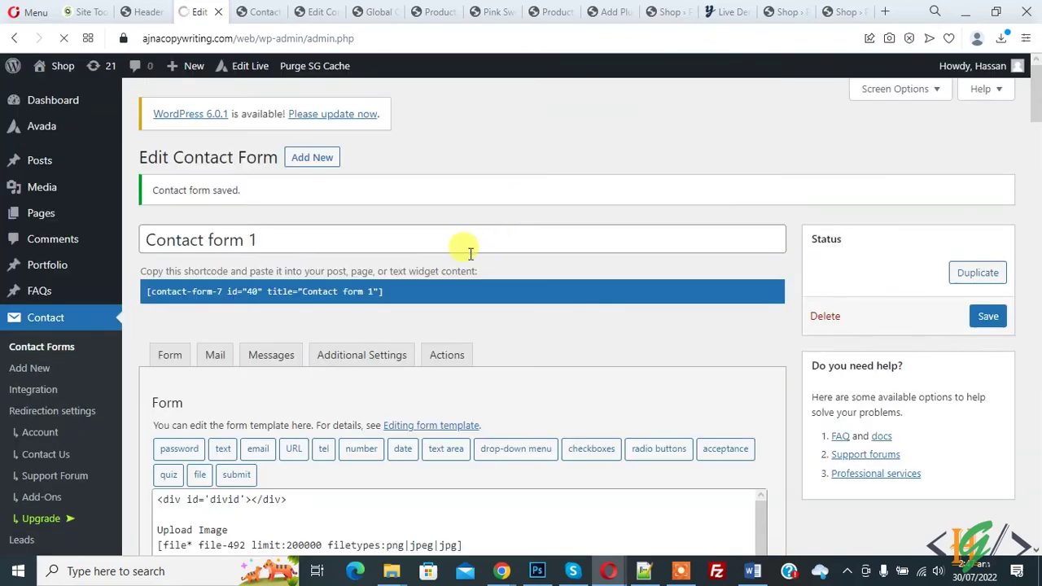
click(142, 12)
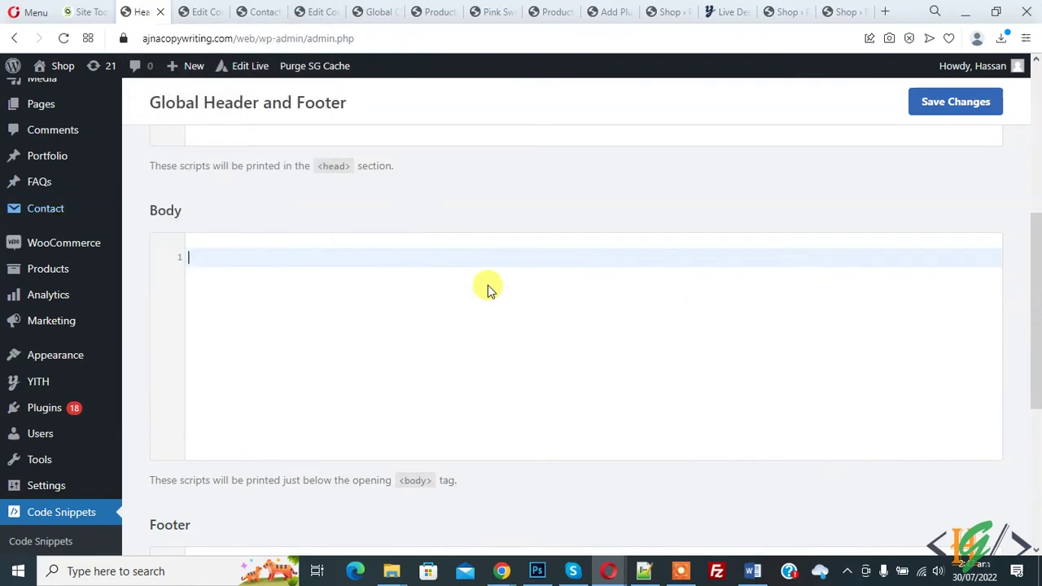
- Paste the jQuery image preview script into the WPCode footer and check its #divid target
scroll(403, 268, down, 3)
scroll(403, 266, down, 2)
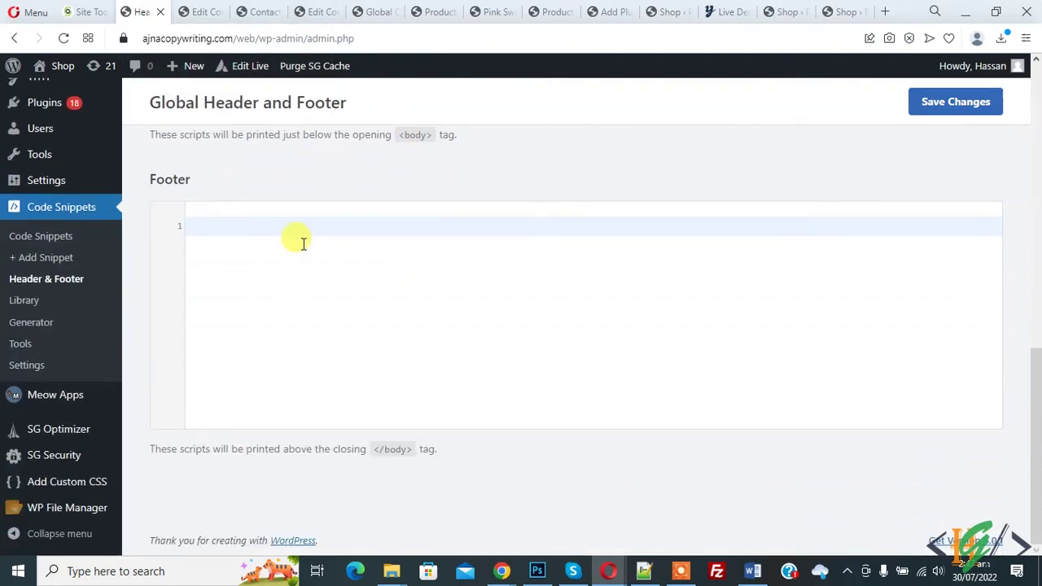
key(ctrl+v)
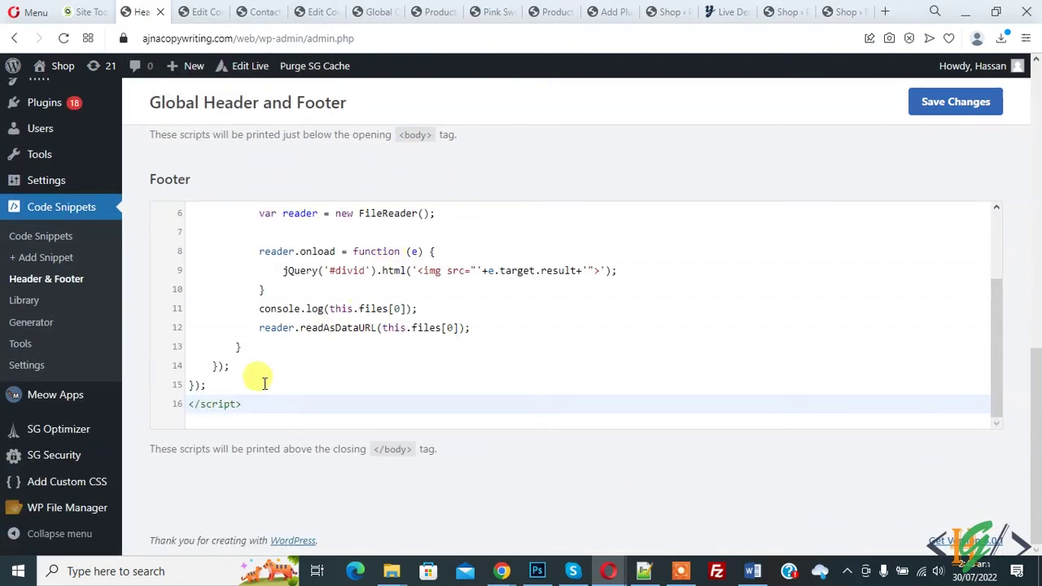
mouse_move(244, 395)
mouse_down()
mouse_move(183, 221)
mouse_move(280, 252)
mouse_up()
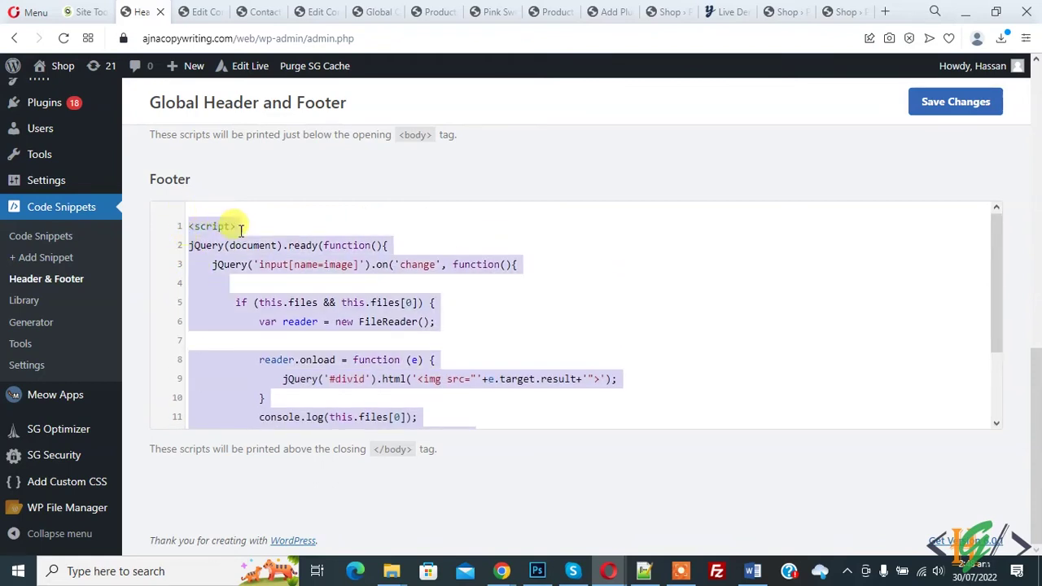
click(277, 264)
scroll(318, 301, down, 1)
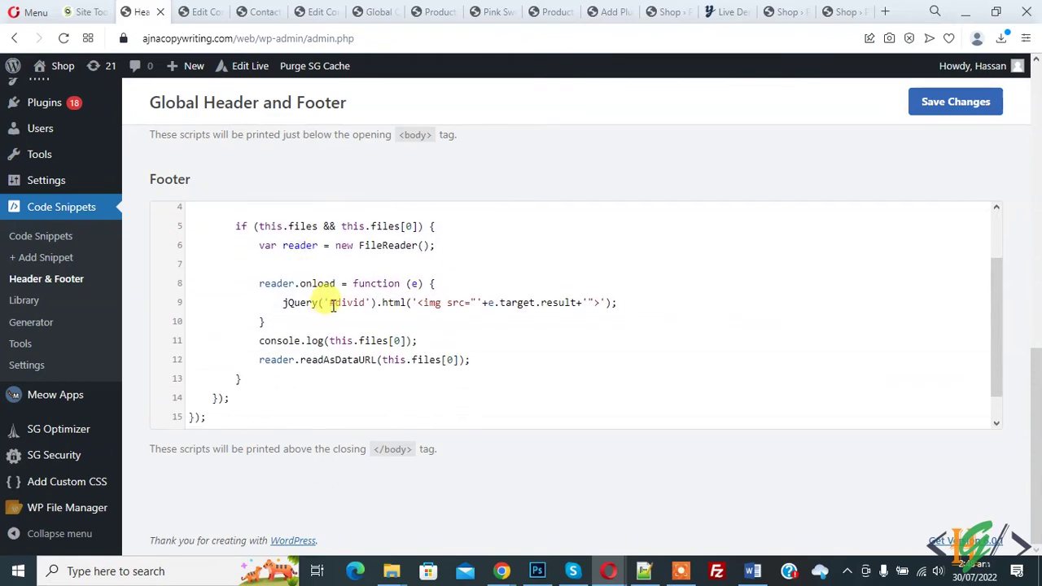
double_click(346, 302)
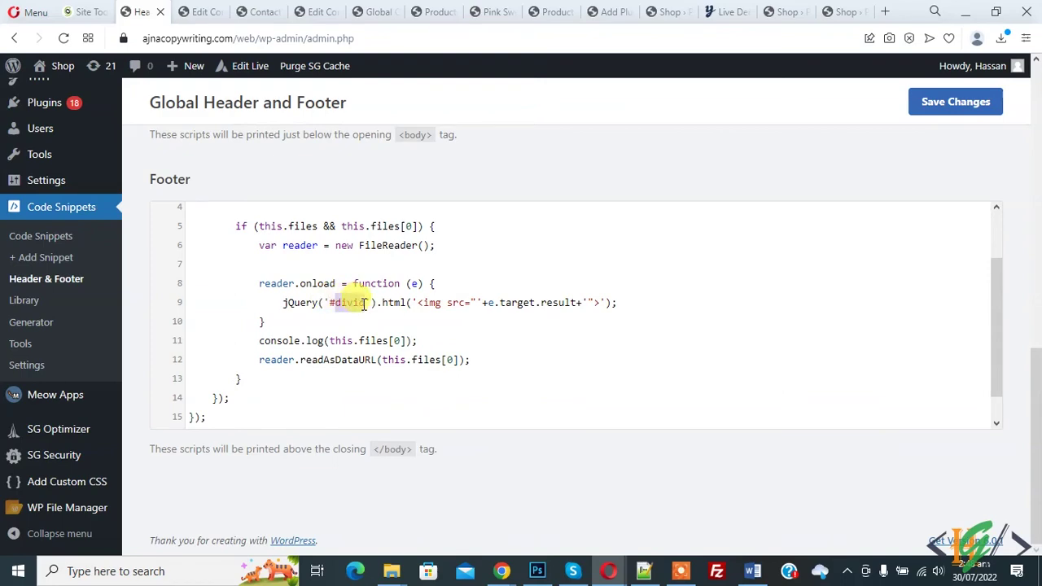
- Cross-check divid in the form template, then select and copy the upload field name file-492
click(200, 12)
scroll(521, 370, down, 2)
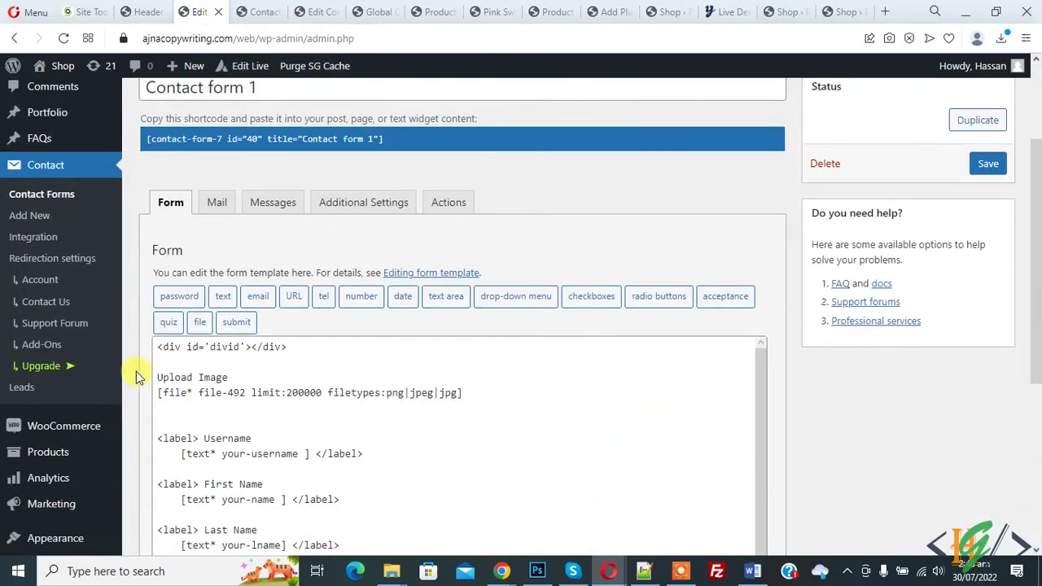
click(188, 347)
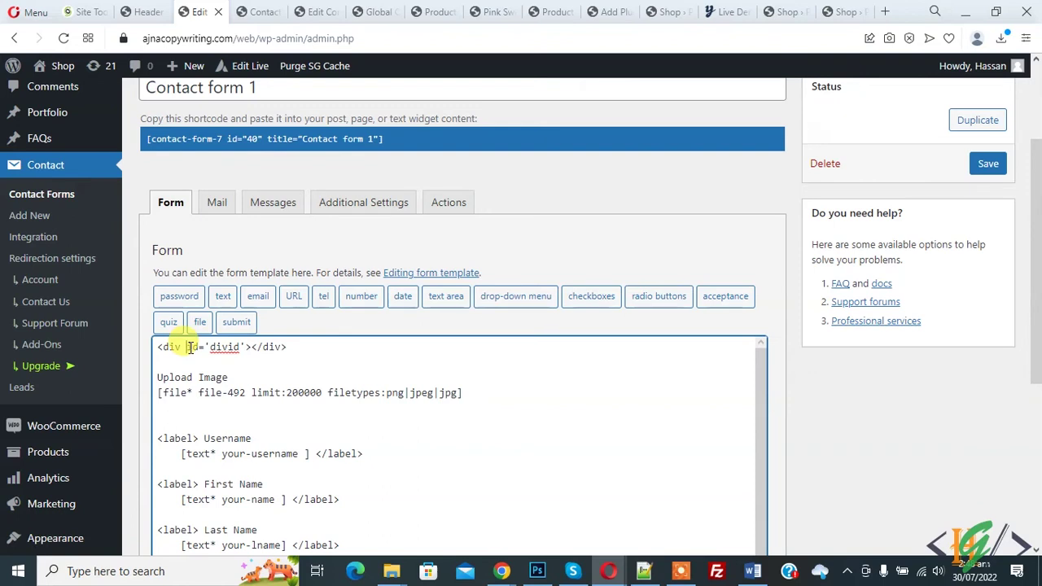
drag(190, 347, 244, 349)
click(228, 356)
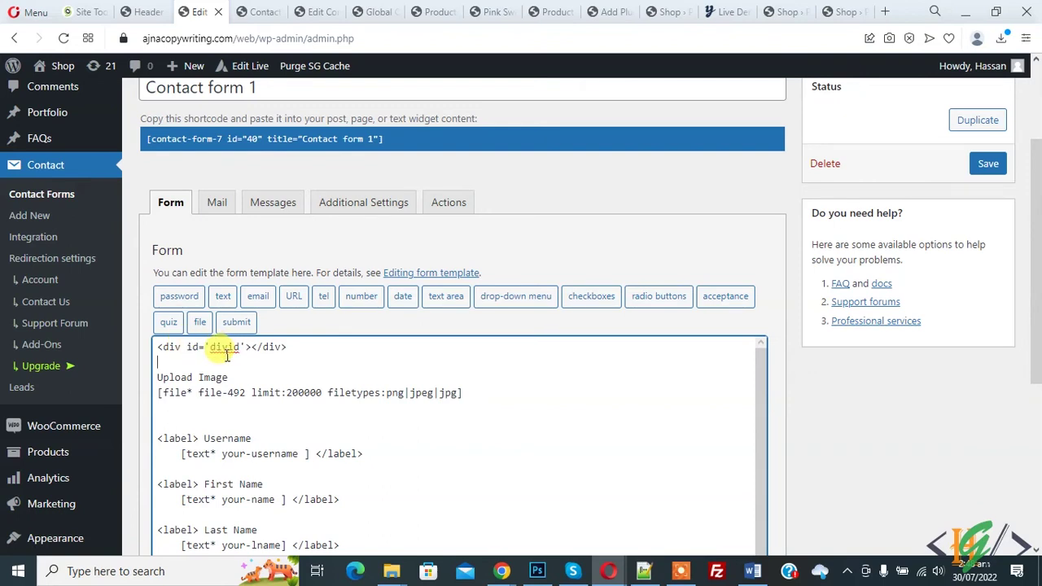
double_click(224, 346)
click(149, 11)
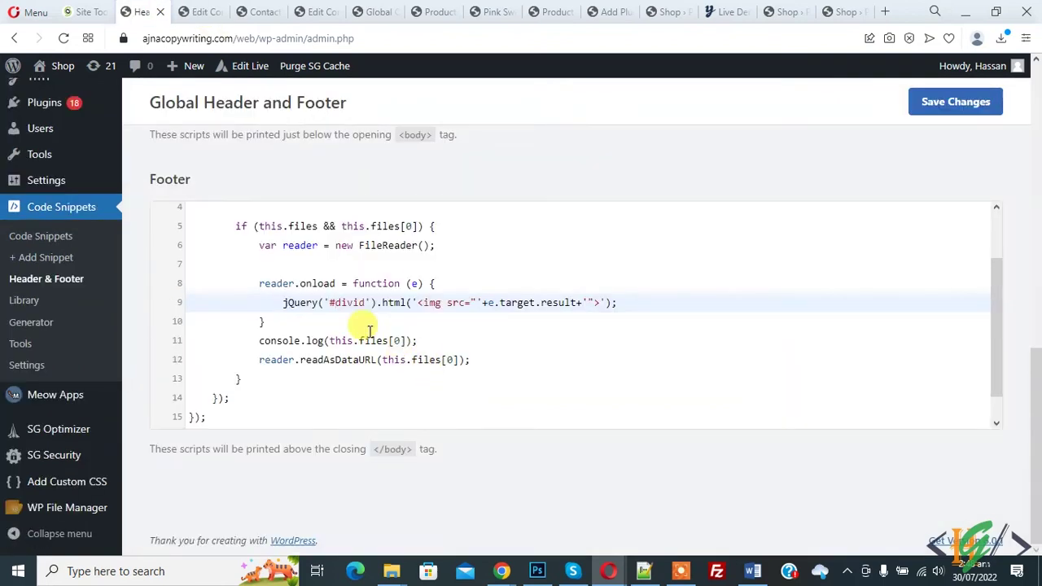
scroll(369, 330, up, 2)
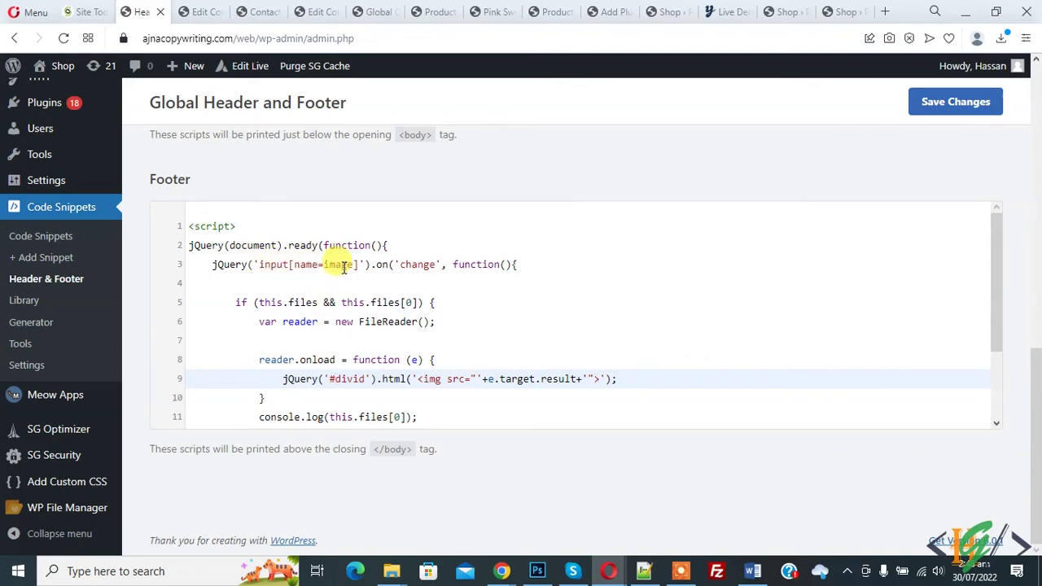
click(199, 12)
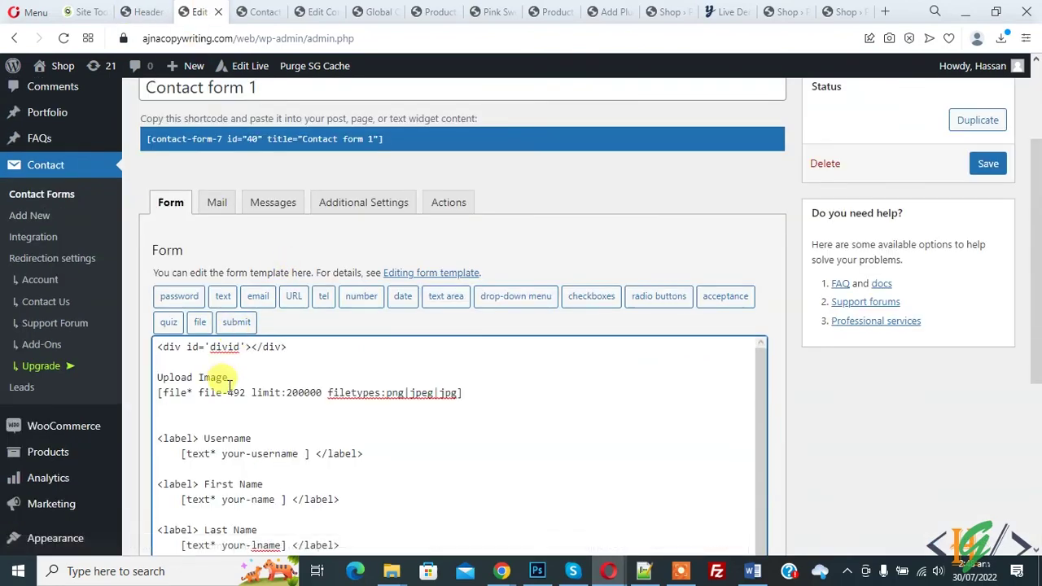
drag(199, 393, 241, 393)
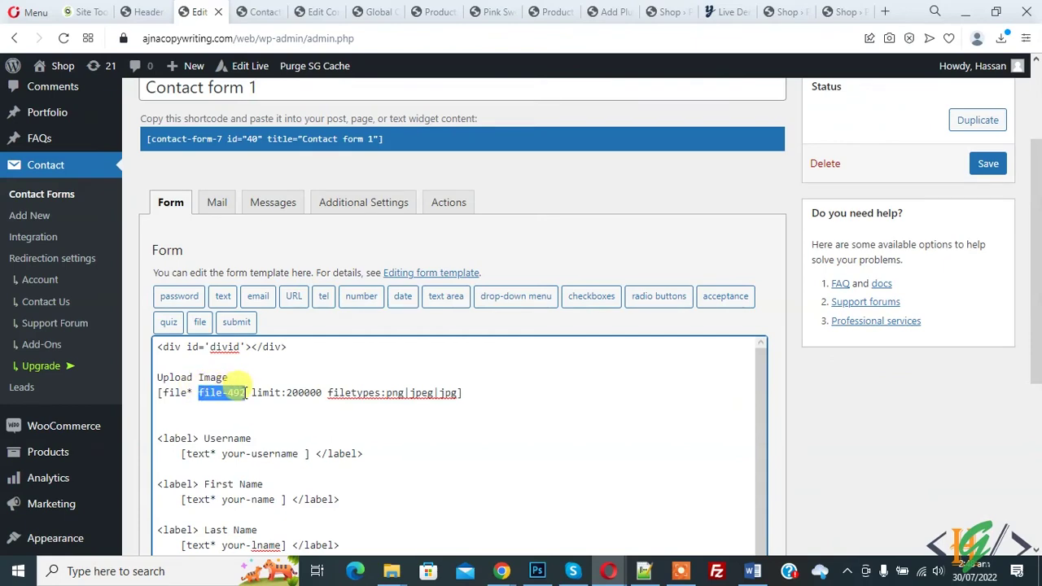
- Replace 'image' on line 3 of the footer script with file-492 and save the changes
click(143, 11)
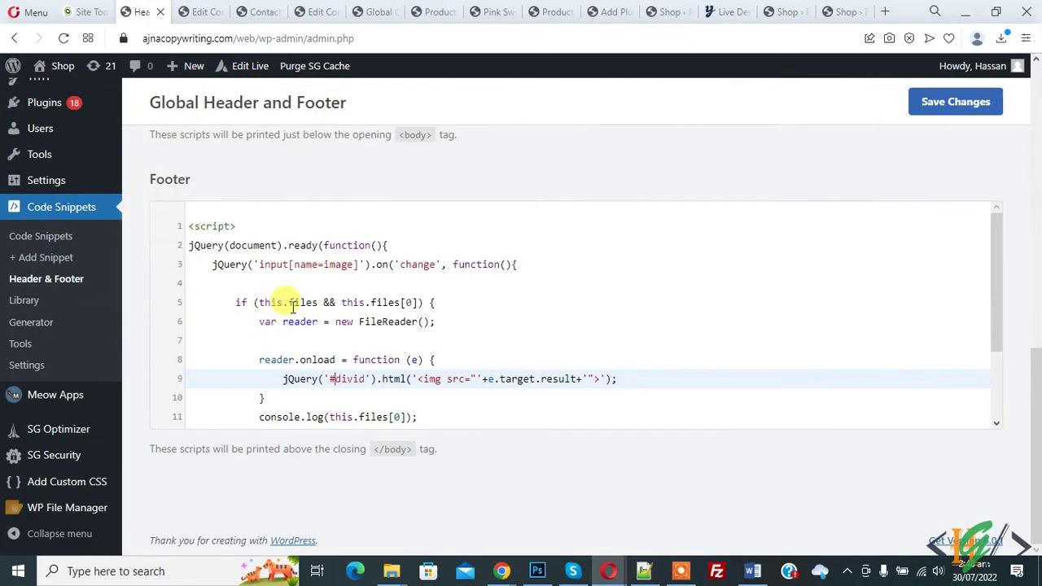
double_click(338, 265)
text(file-492)
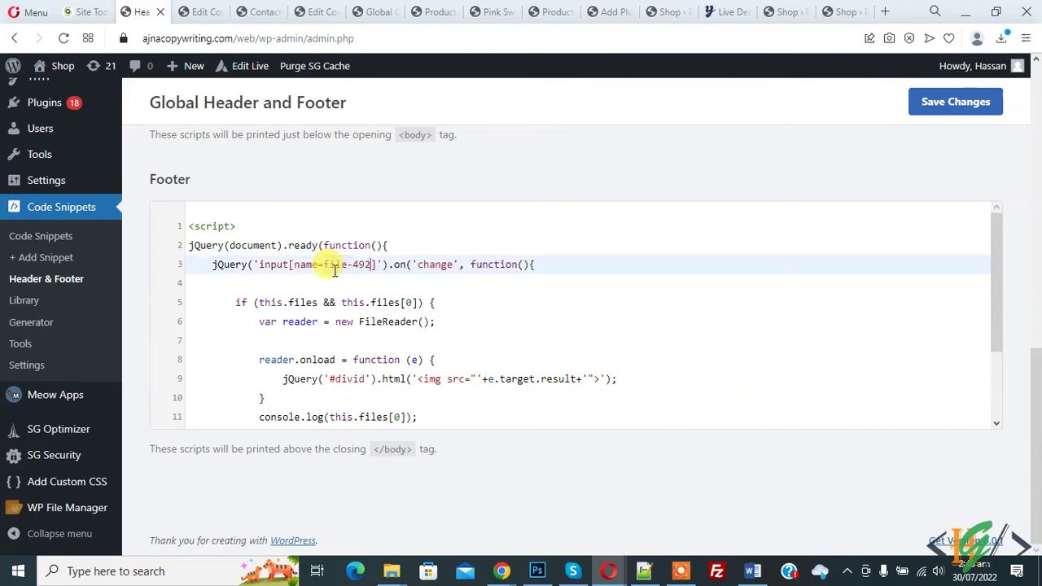
click(948, 114)
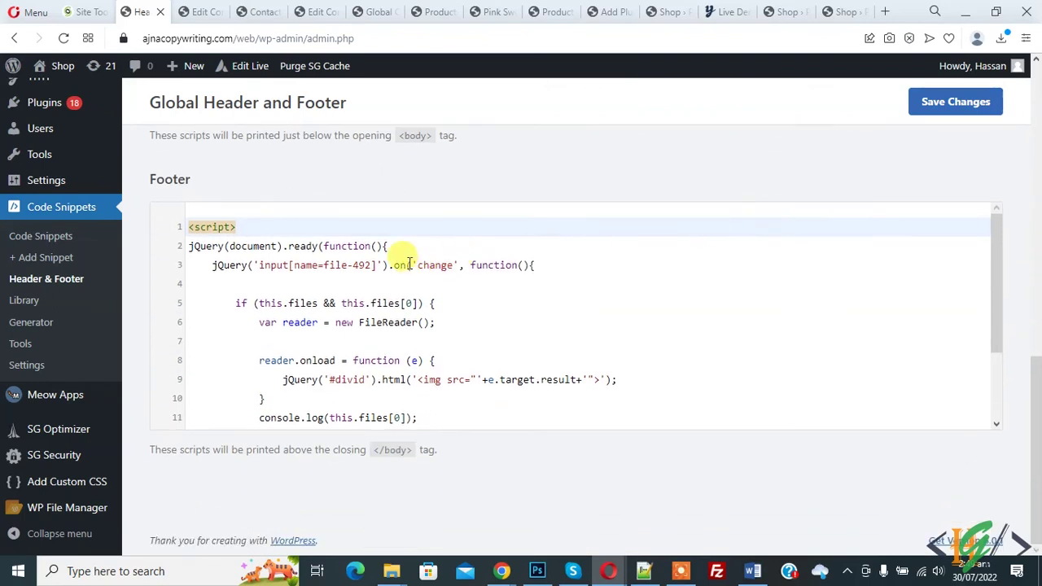
- Review the file-492 and divid references in the script, then move to the Contact page
drag(323, 265, 359, 265)
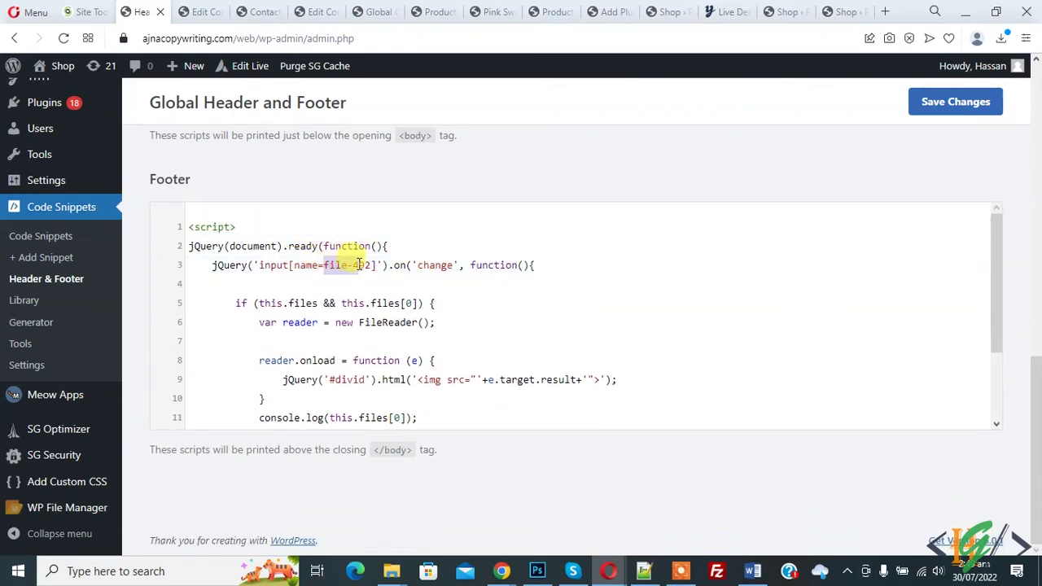
drag(335, 379, 358, 379)
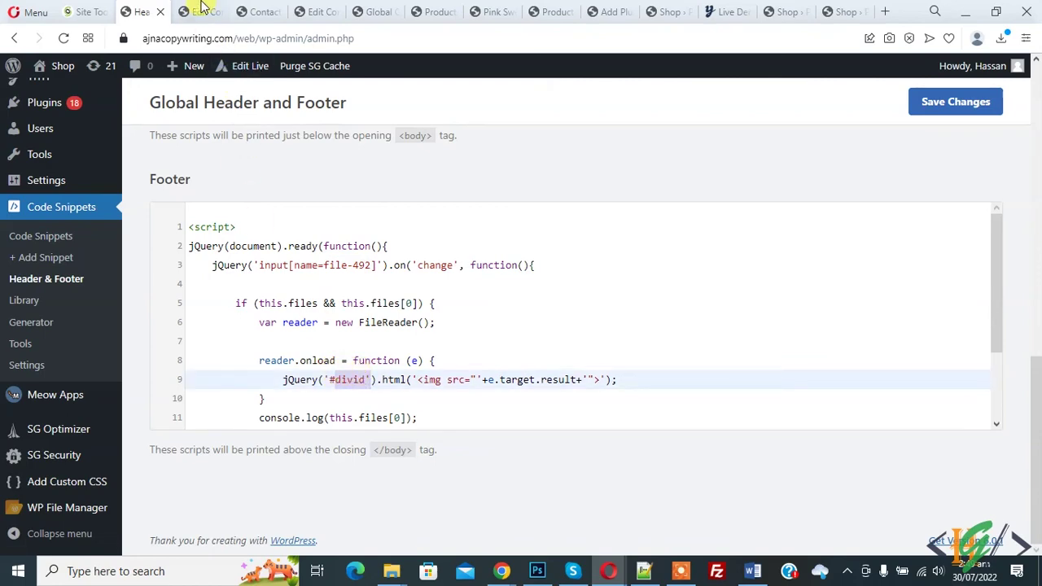
key(ctrl+Tab)
click(213, 360)
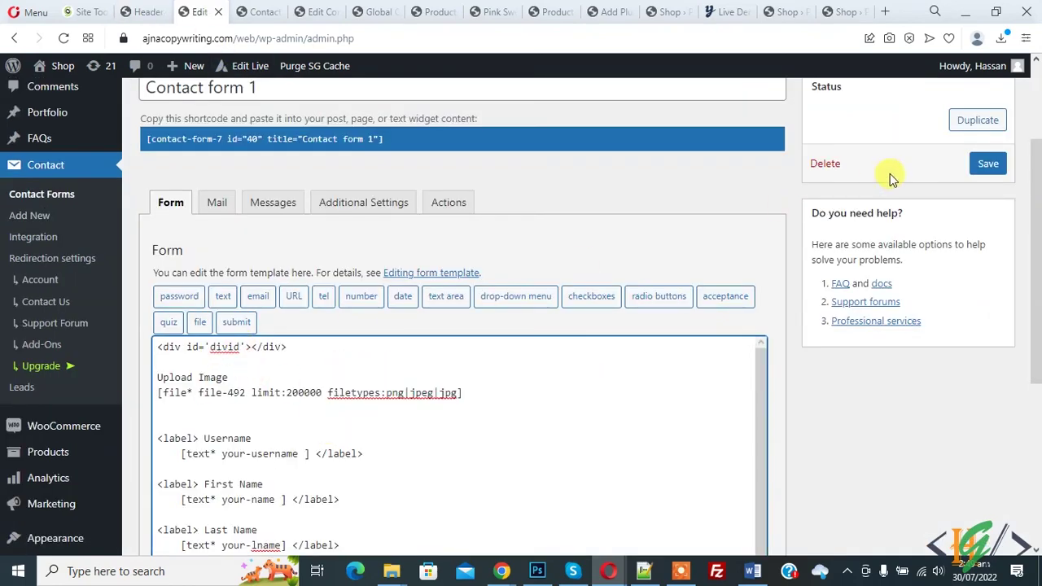
key(ctrl+Tab)
- Reload the Contact page and upload the woman photo to see its preview
click(64, 39)
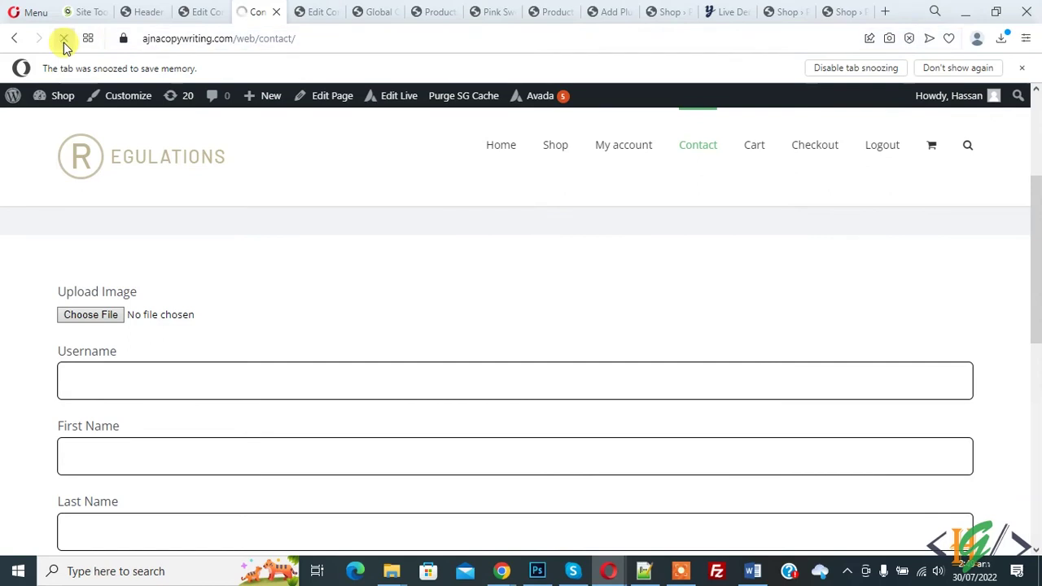
click(1021, 68)
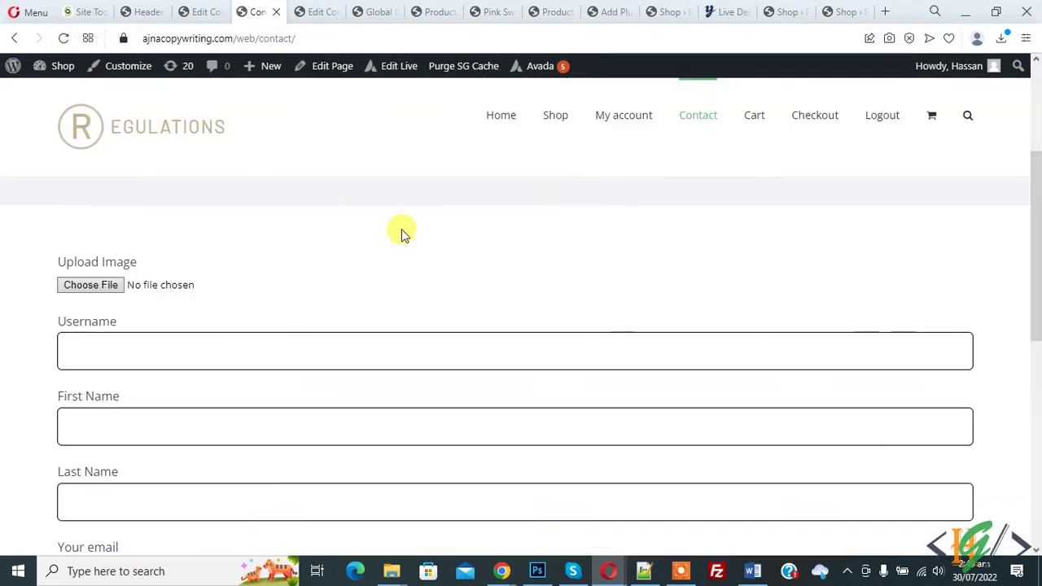
click(98, 285)
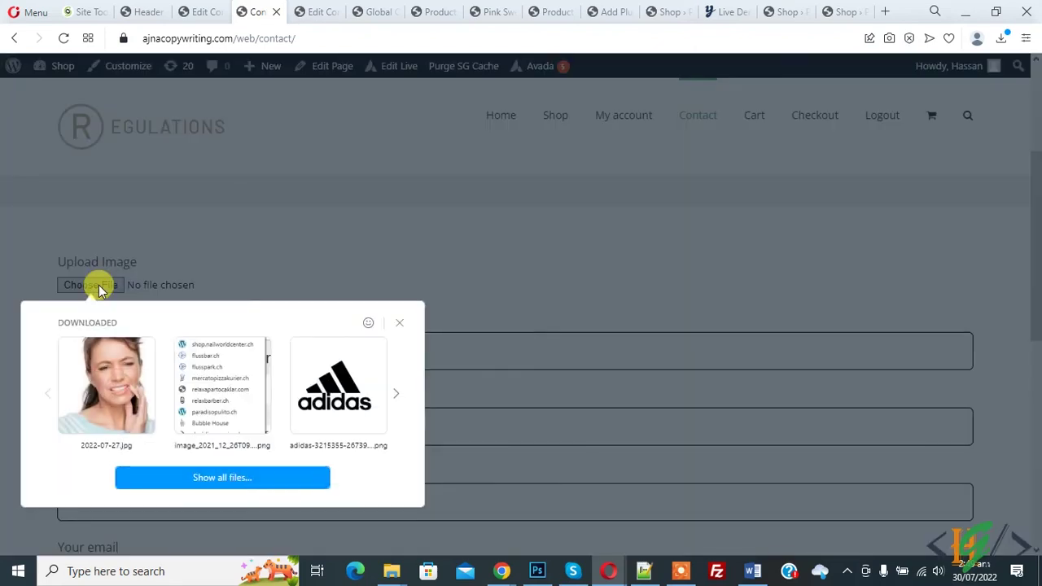
click(124, 396)
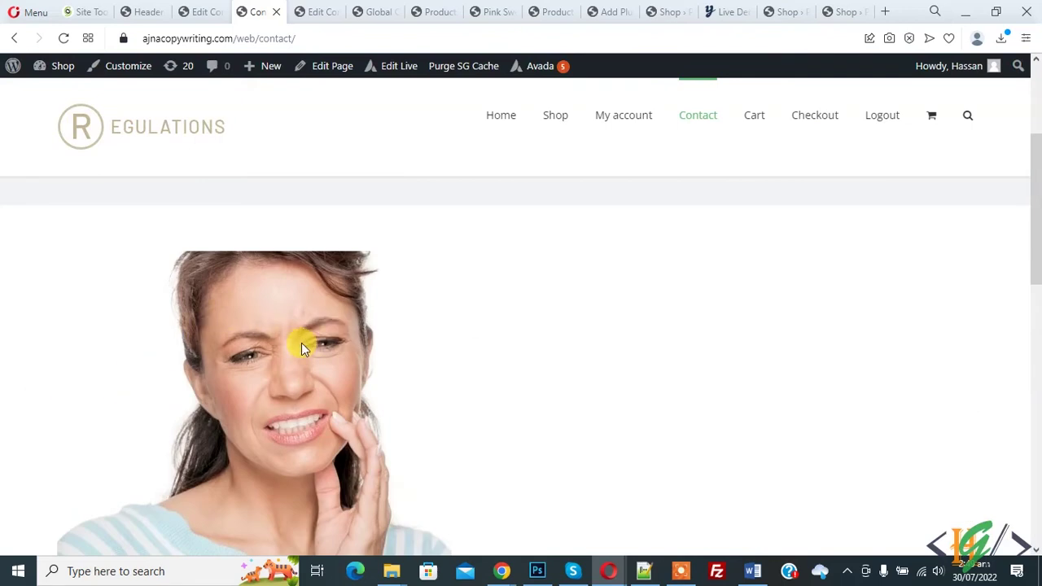
scroll(301, 343, down, 3)
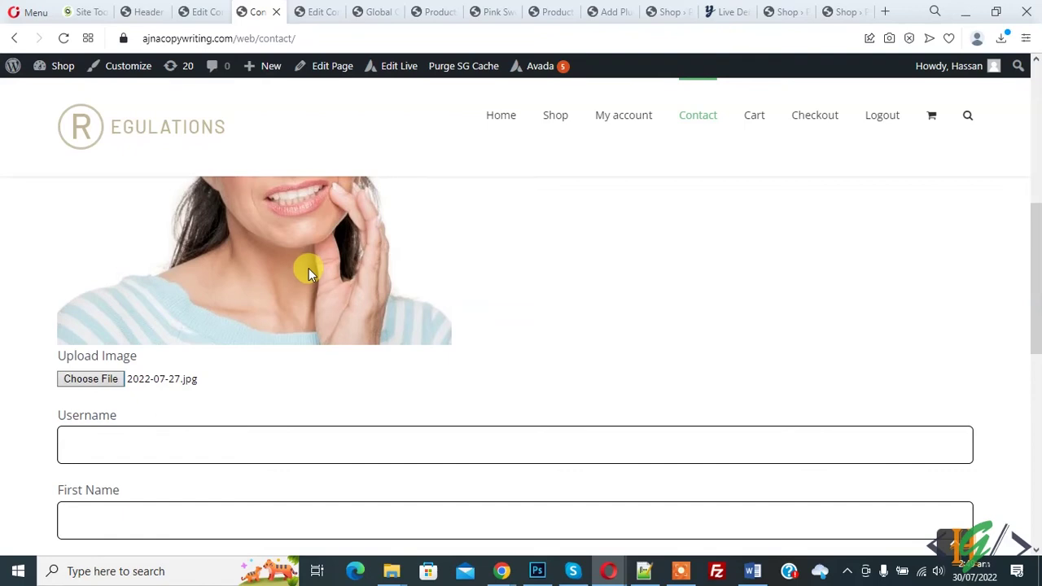
scroll(309, 267, up, 1)
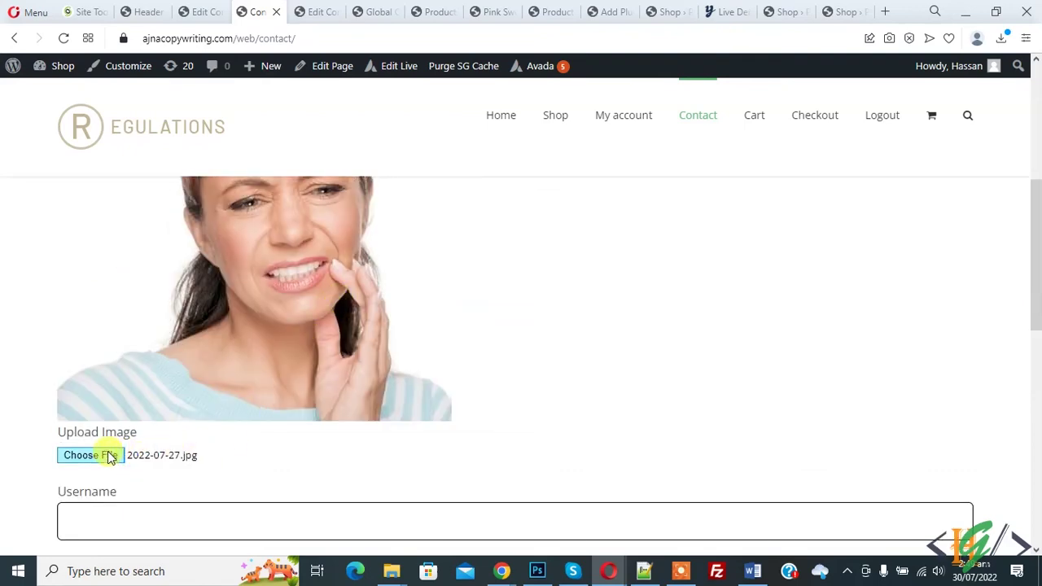
- Choose the adidas logo image and confirm it replaces the photo preview
click(107, 454)
click(339, 340)
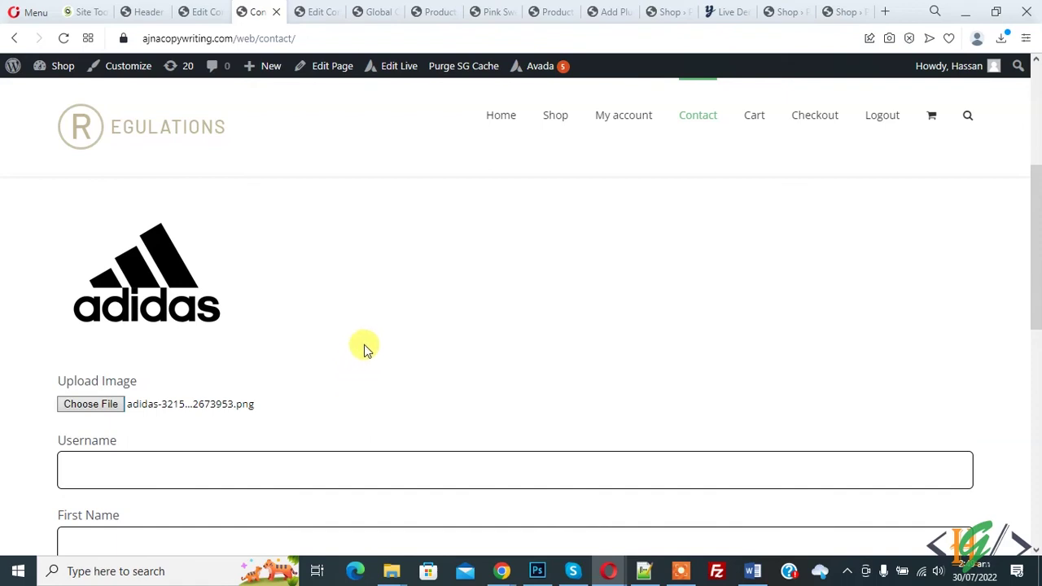
click(214, 8)
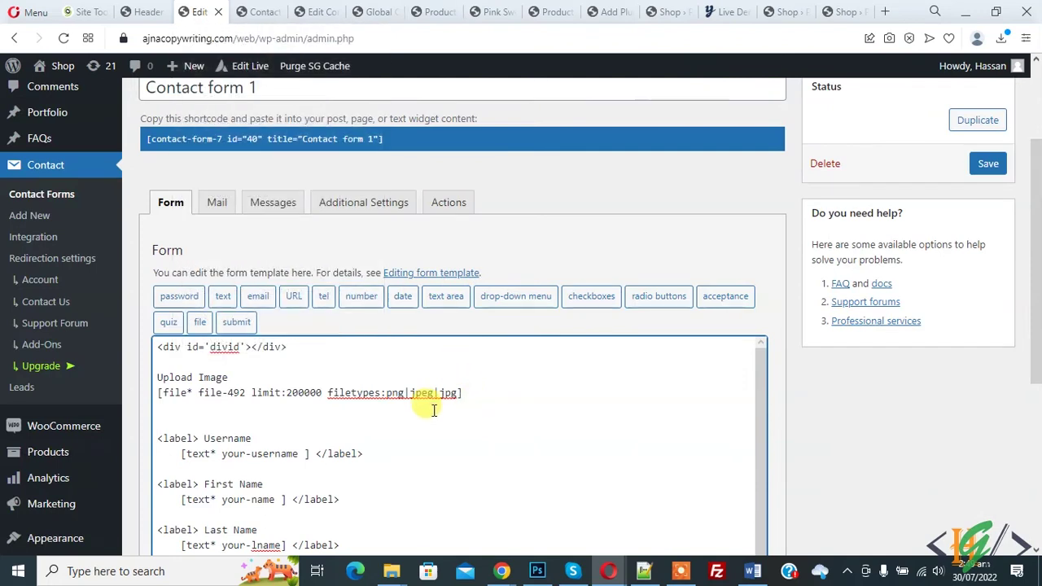
- Put the [file-492] mail tag into the Mail tab's File attachments field and save the form
click(216, 204)
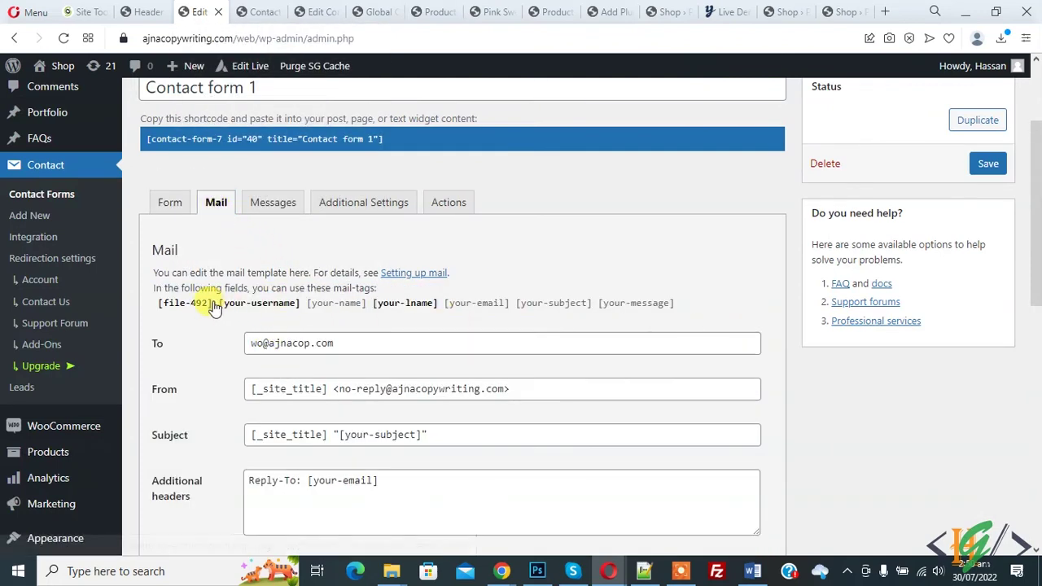
click(164, 305)
click(204, 271)
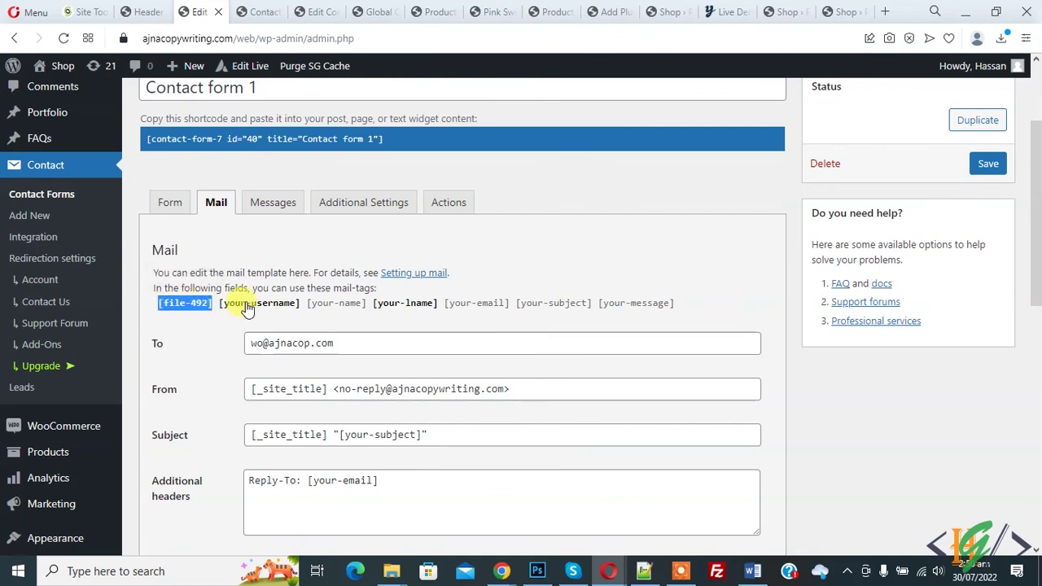
scroll(296, 310, down, 2)
scroll(297, 308, down, 4)
scroll(298, 307, down, 2)
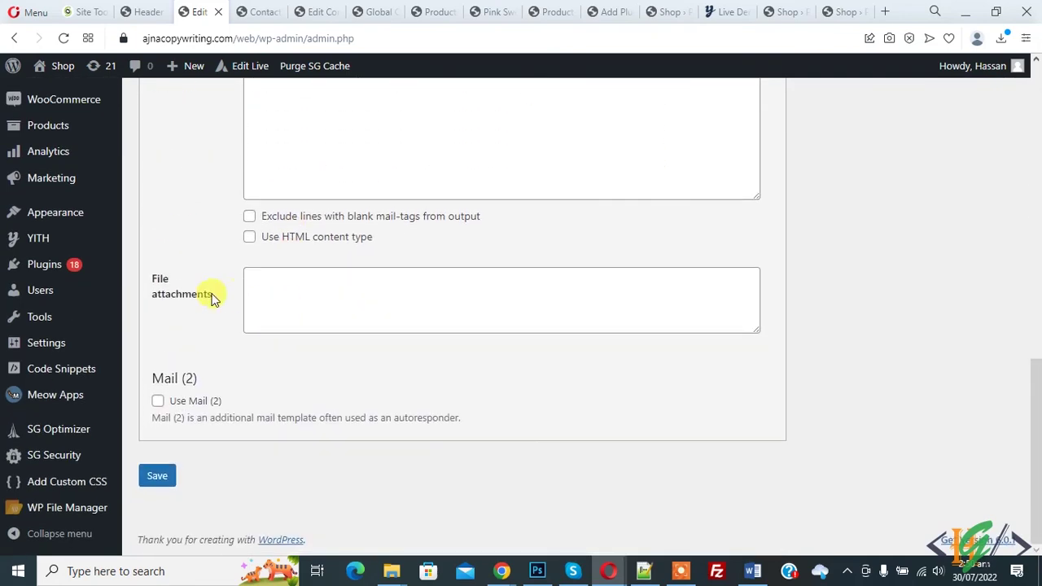
click(265, 287)
text([file-492])
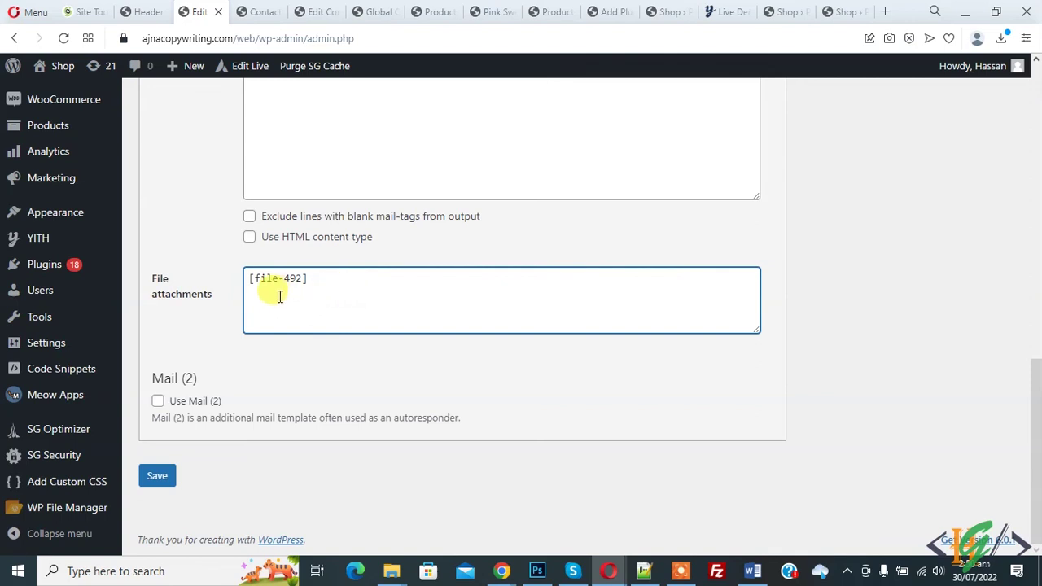
click(157, 476)
scroll(342, 342, up, 3)
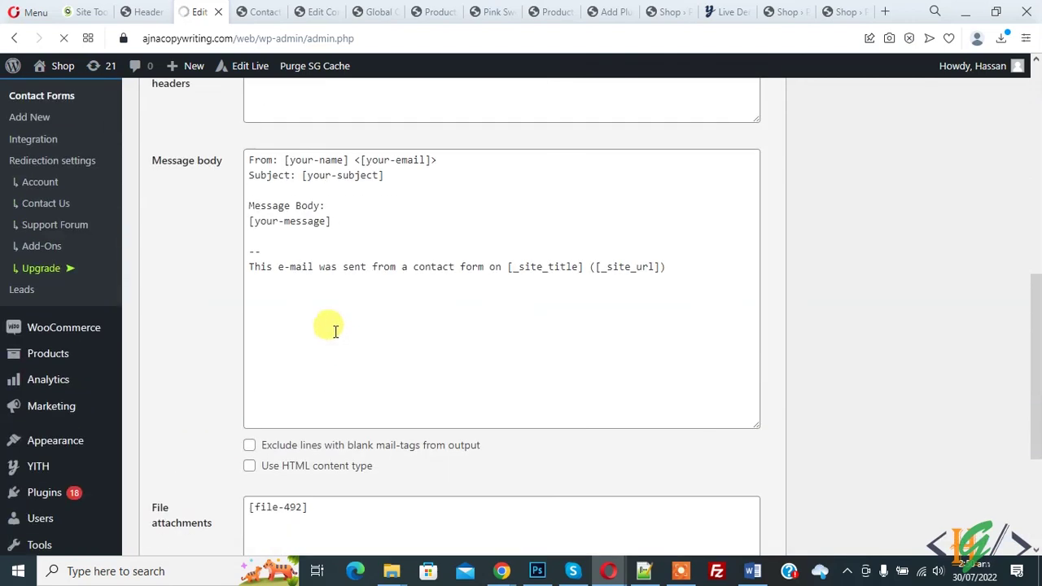
click(347, 261)
- Review the first eight lines of the WPCode footer script, then return to the Contact page's adidas preview
key(ctrl+Tab)
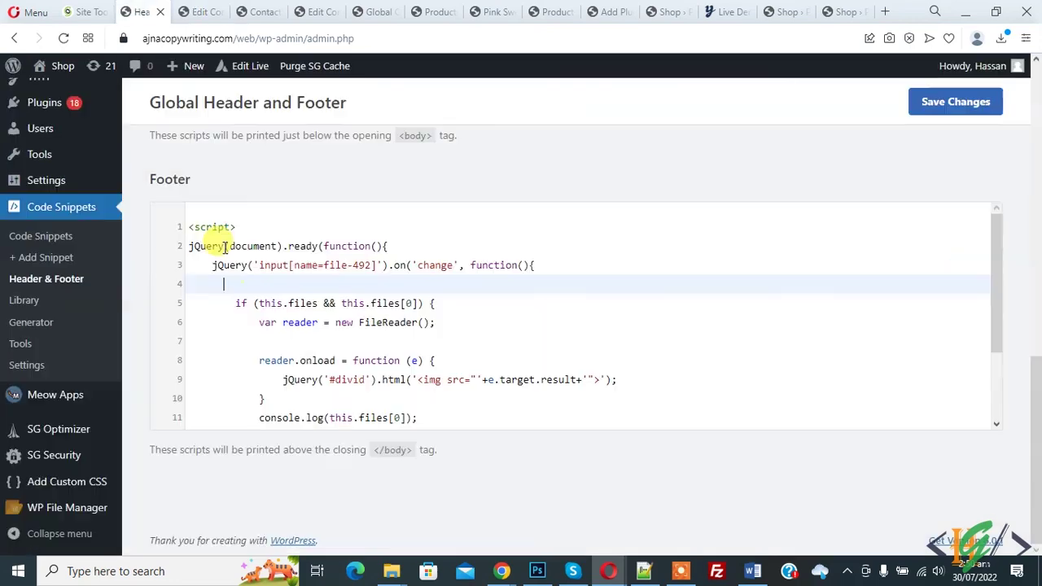
drag(186, 228, 455, 361)
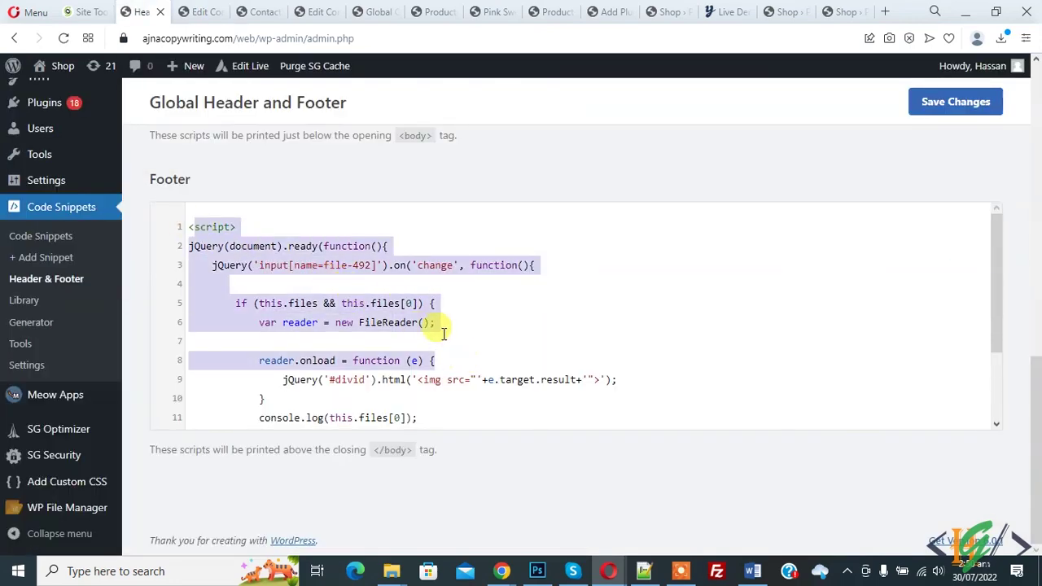
click(262, 8)
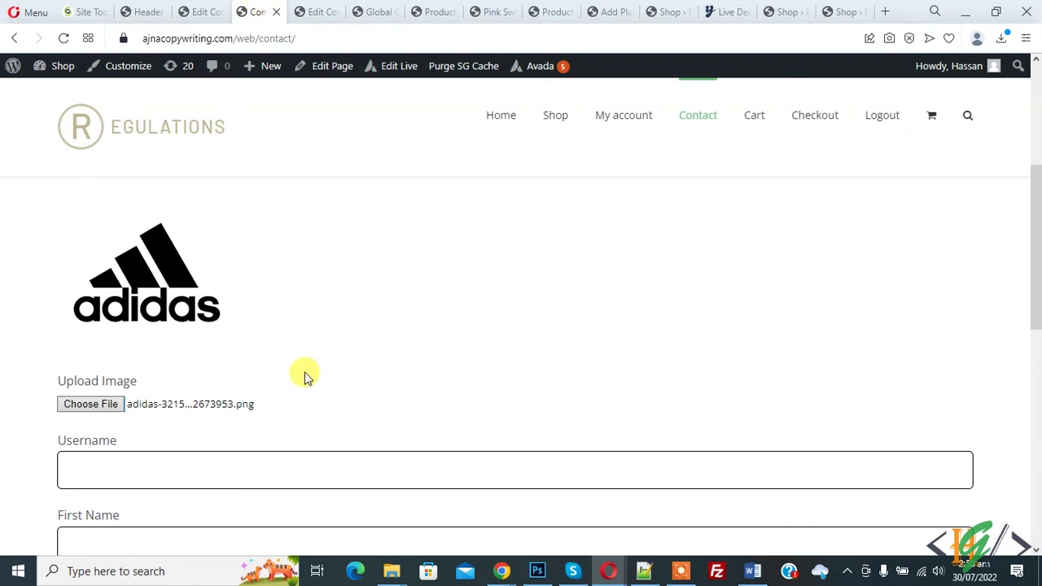